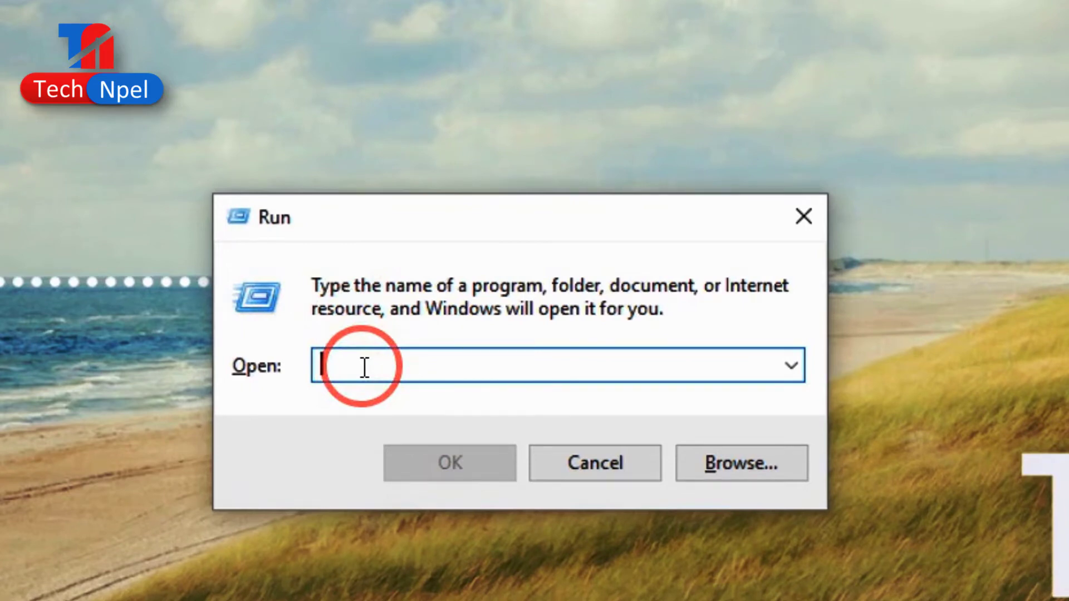
# Open the Windows Temp folder by running Temp and delete everything in it, granting administrator permission.
pyautogui.write('Temp')
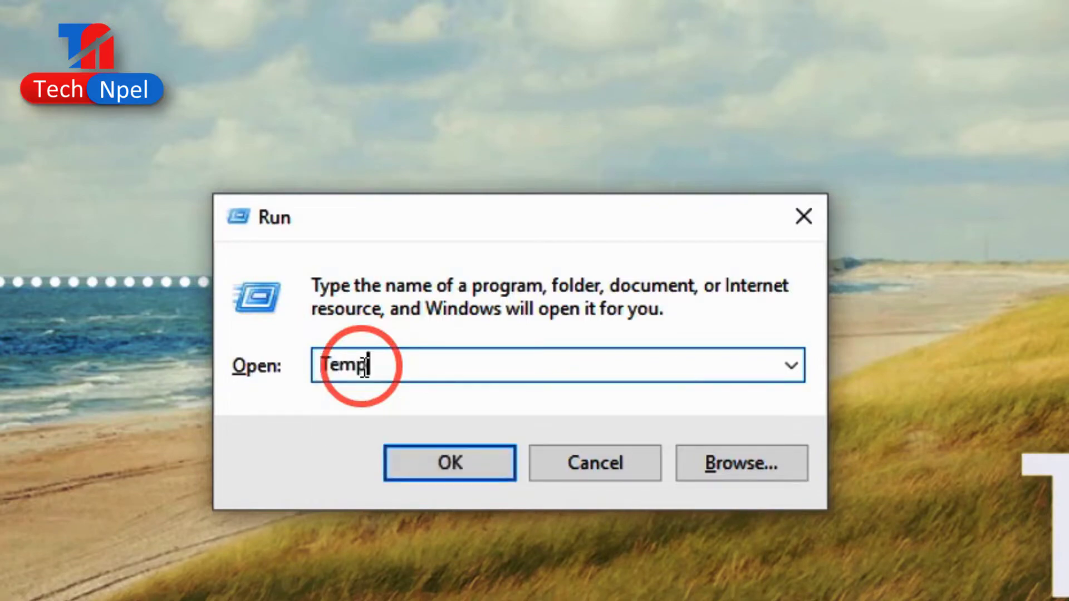
pyautogui.doubleClick(363, 366)
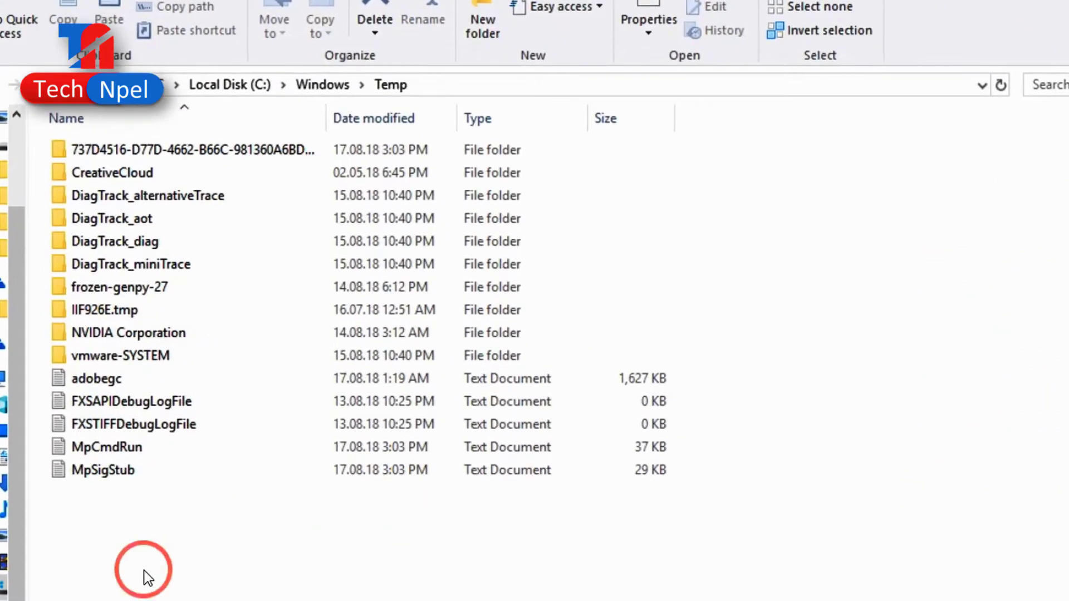
pyautogui.moveTo(145, 571); pyautogui.dragTo(226, 147)
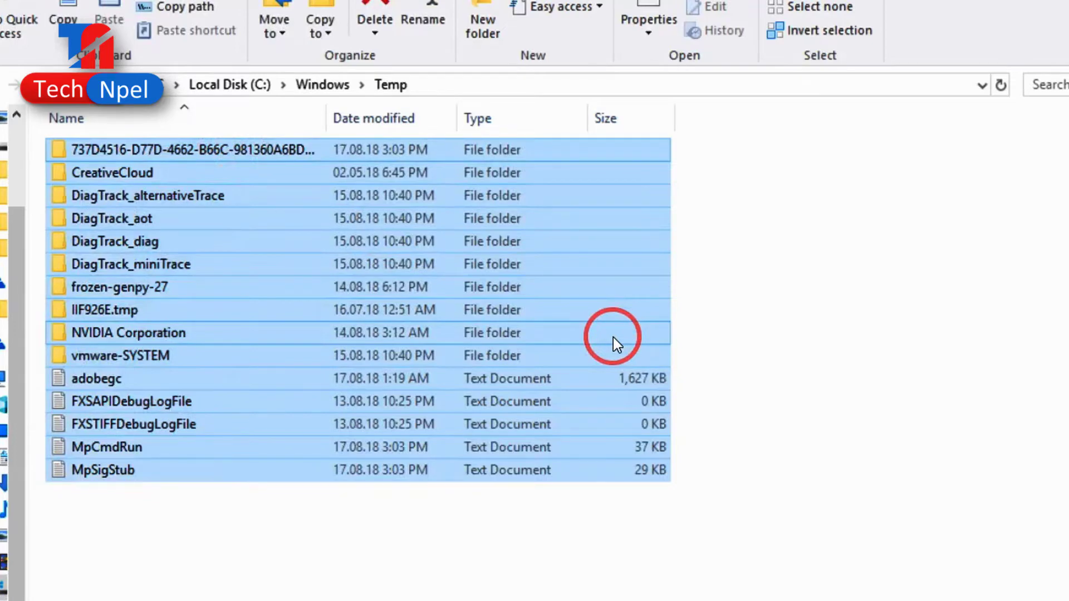
pyautogui.press('Delete')
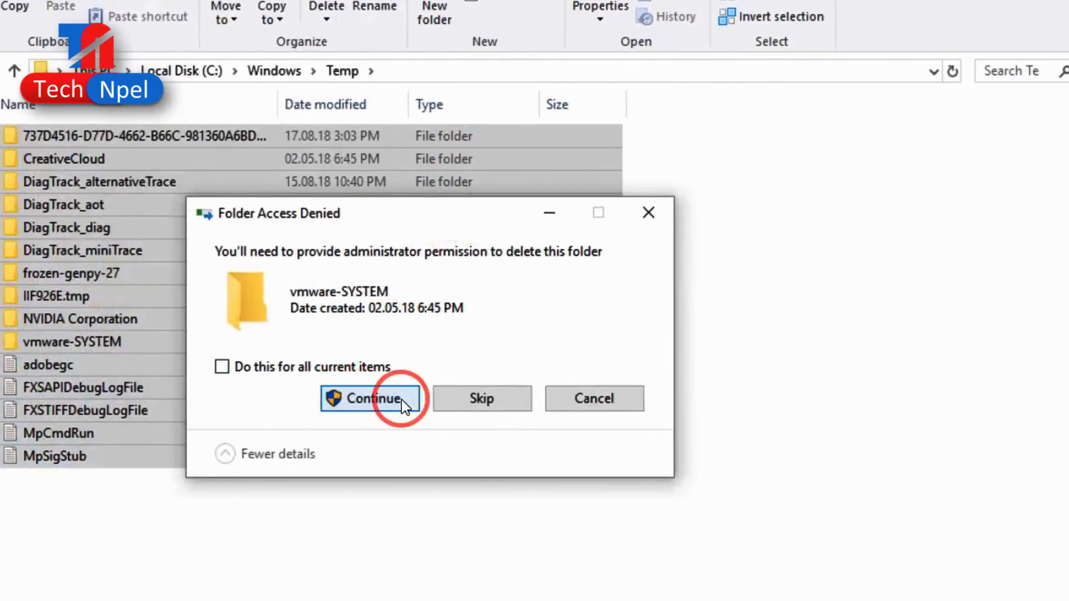
pyautogui.click(319, 312)
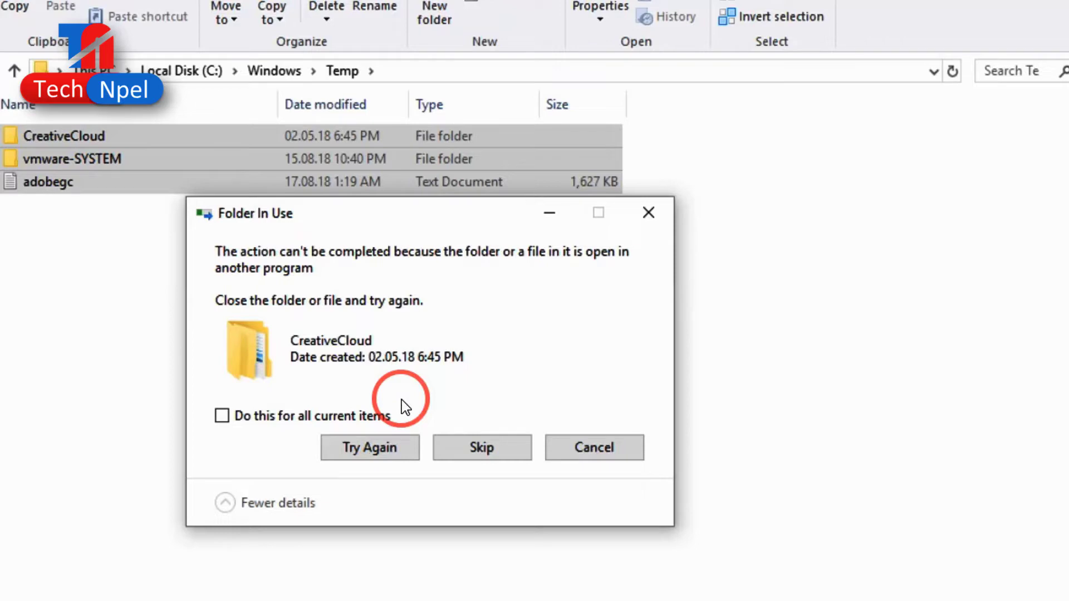
# Skip all current items that are in use, then retry vmware-SYSTEM once and abandon its deletion.
pyautogui.click(288, 427)
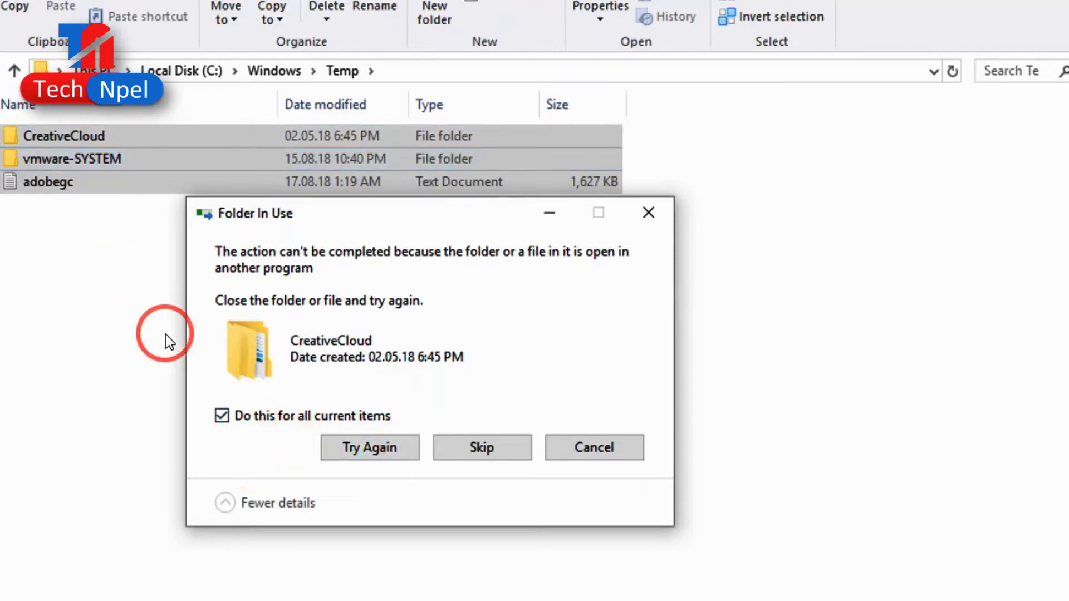
pyautogui.click(489, 453)
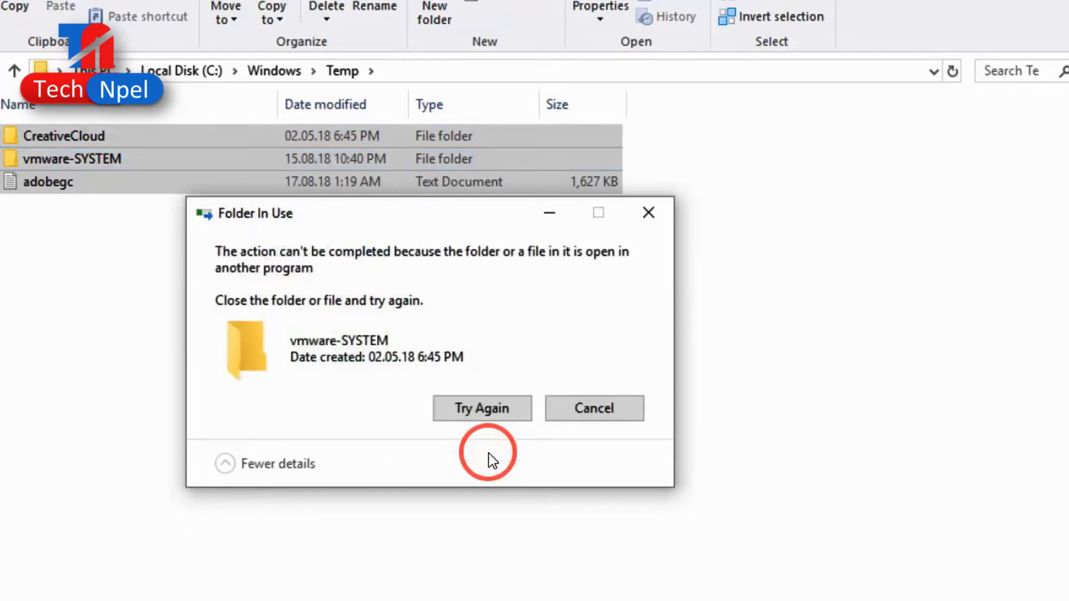
pyautogui.click(483, 417)
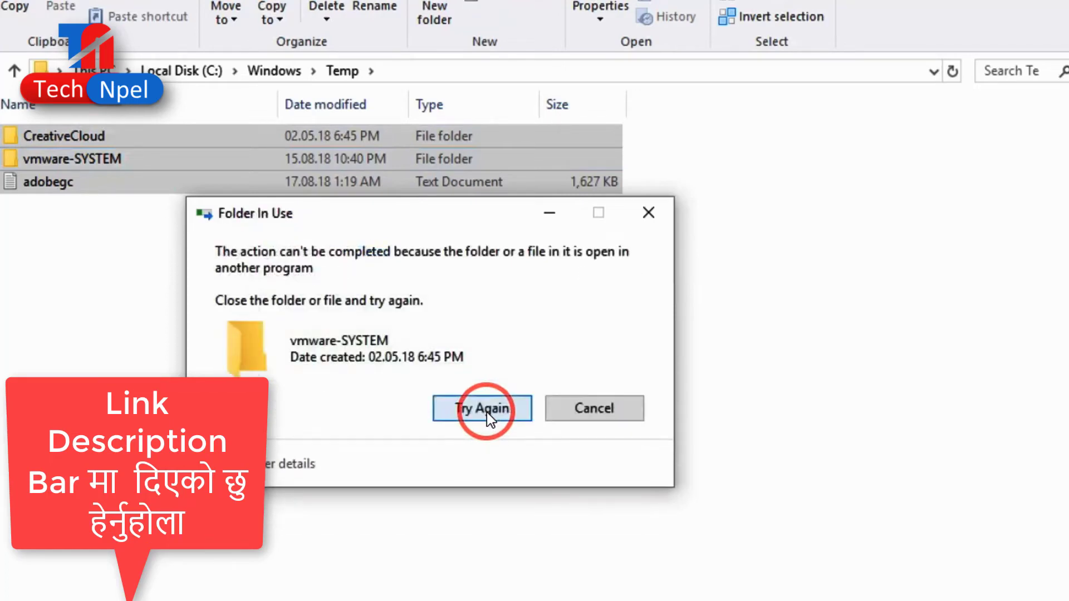
pyautogui.click(648, 213)
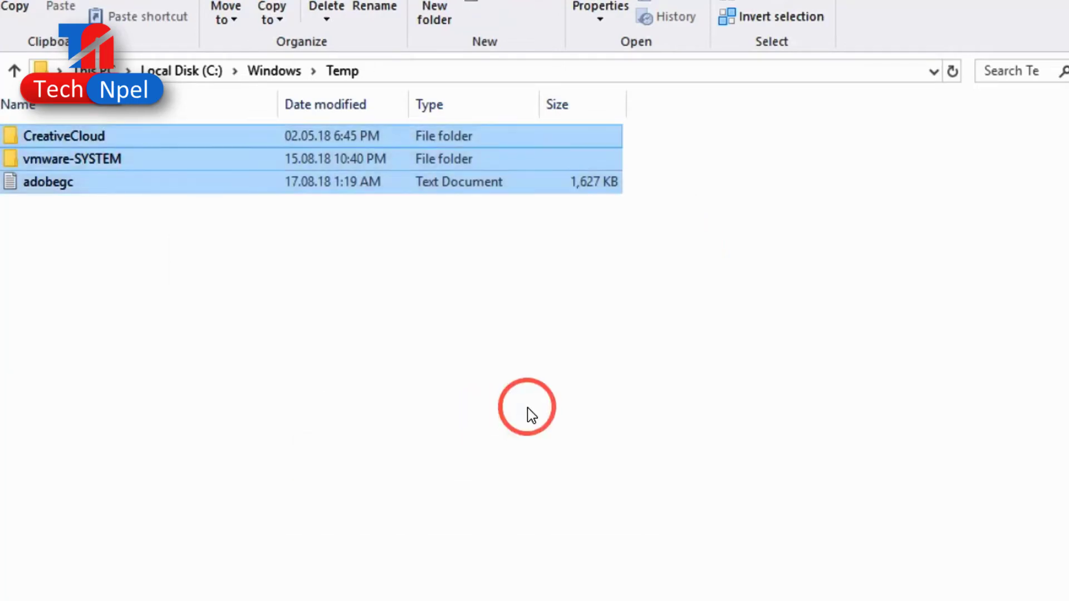
pyautogui.click(336, 346)
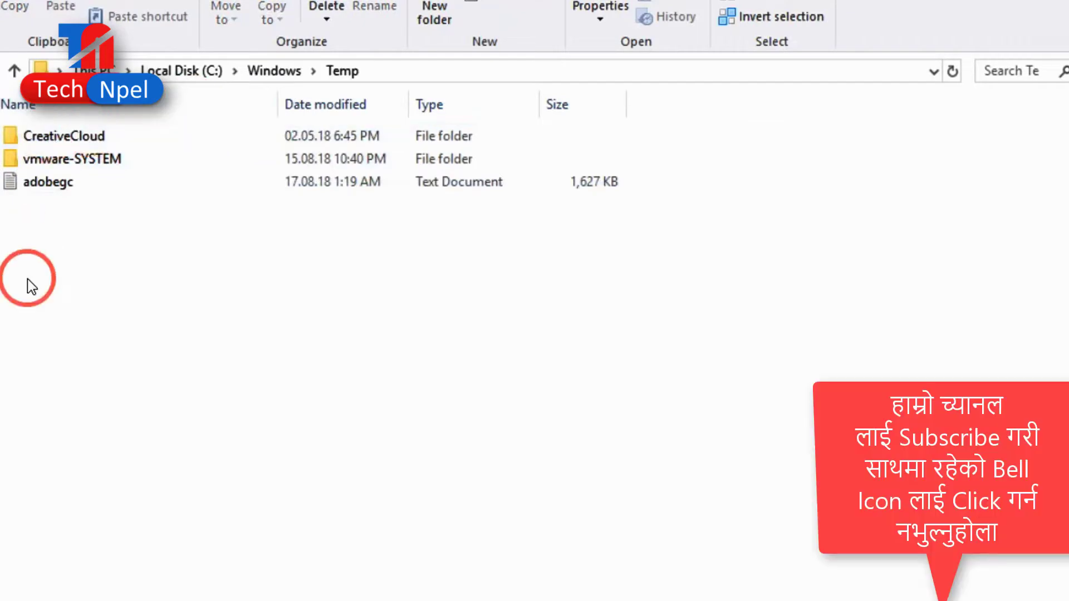
# Select the leftover items in Temp and look inside the CreativeCloud folder before returning to Temp.
pyautogui.moveTo(32, 278); pyautogui.dragTo(64, 120)
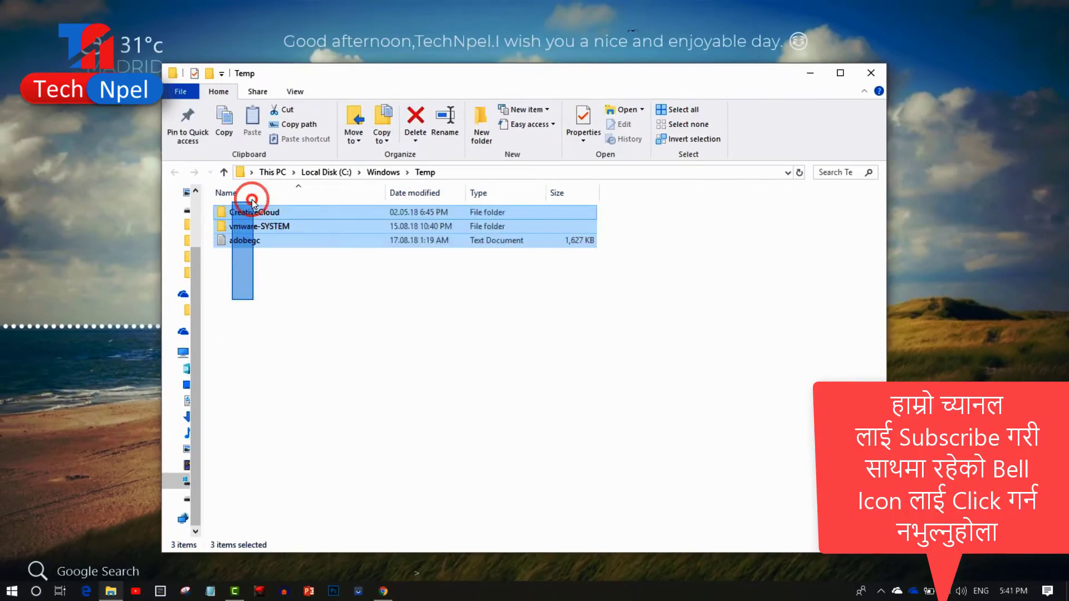
pyautogui.moveTo(252, 201); pyautogui.dragTo(253, 204)
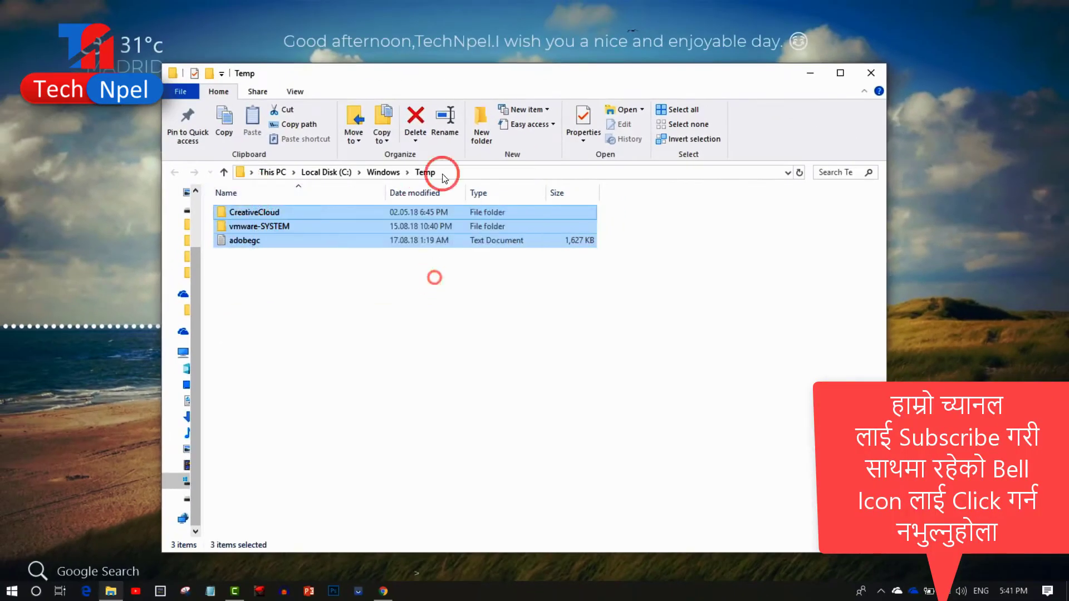
pyautogui.click(281, 213)
pyautogui.doubleClick(281, 213)
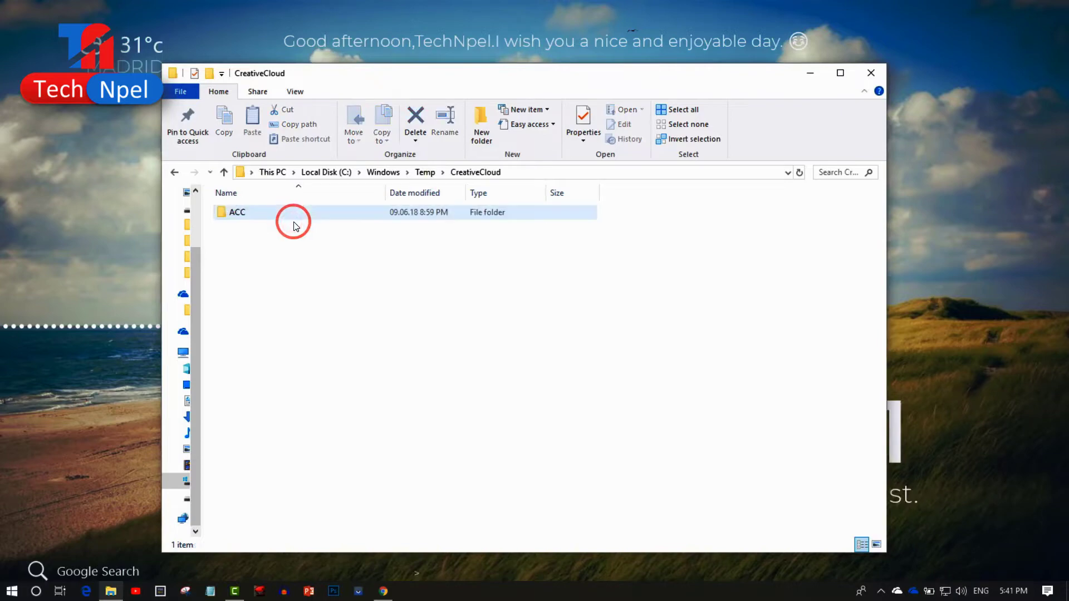
pyautogui.click(176, 172)
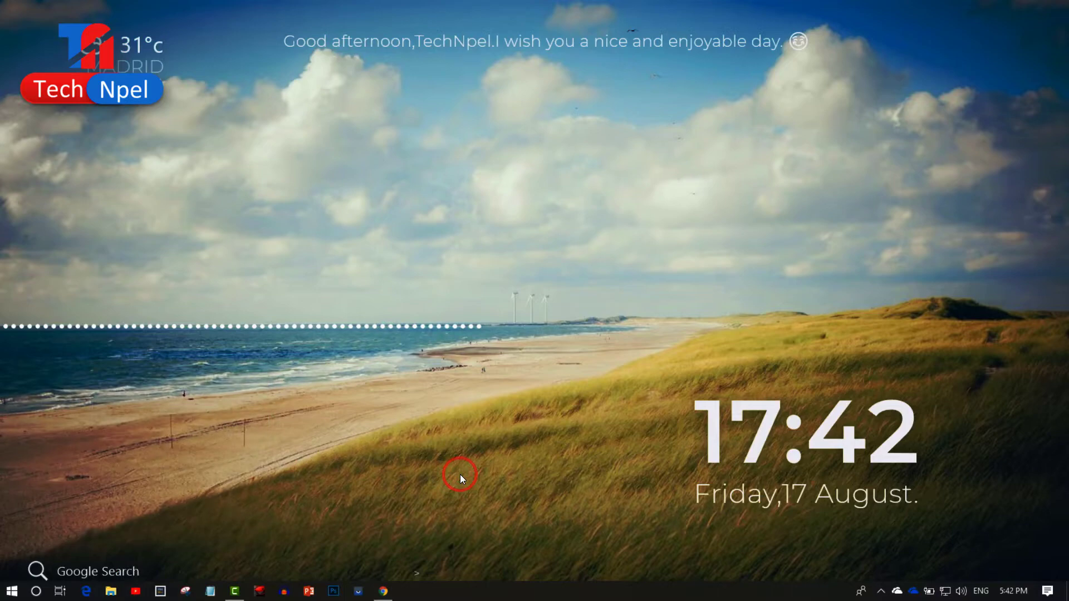
# Open the user profile's temporary files folder by running %temp%.
pyautogui.press('super+r')
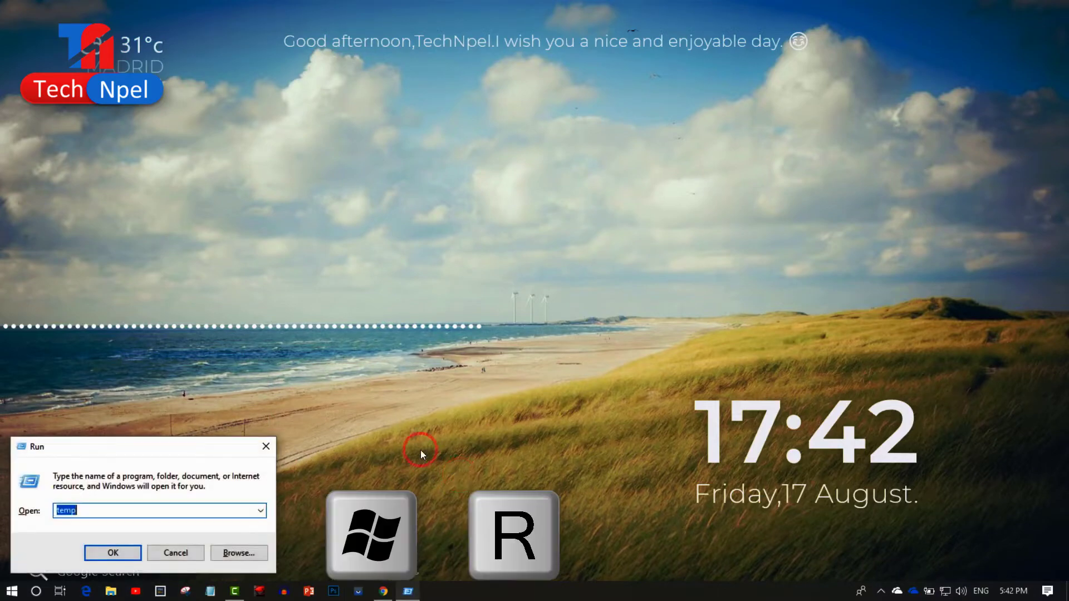
pyautogui.moveTo(216, 457); pyautogui.dragTo(546, 329)
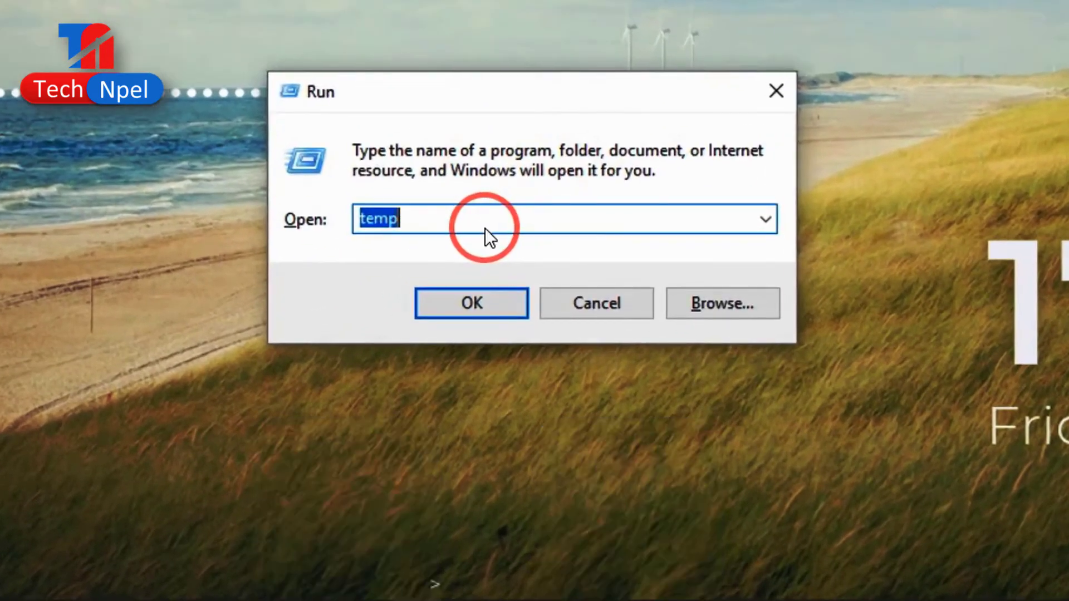
pyautogui.click(363, 222)
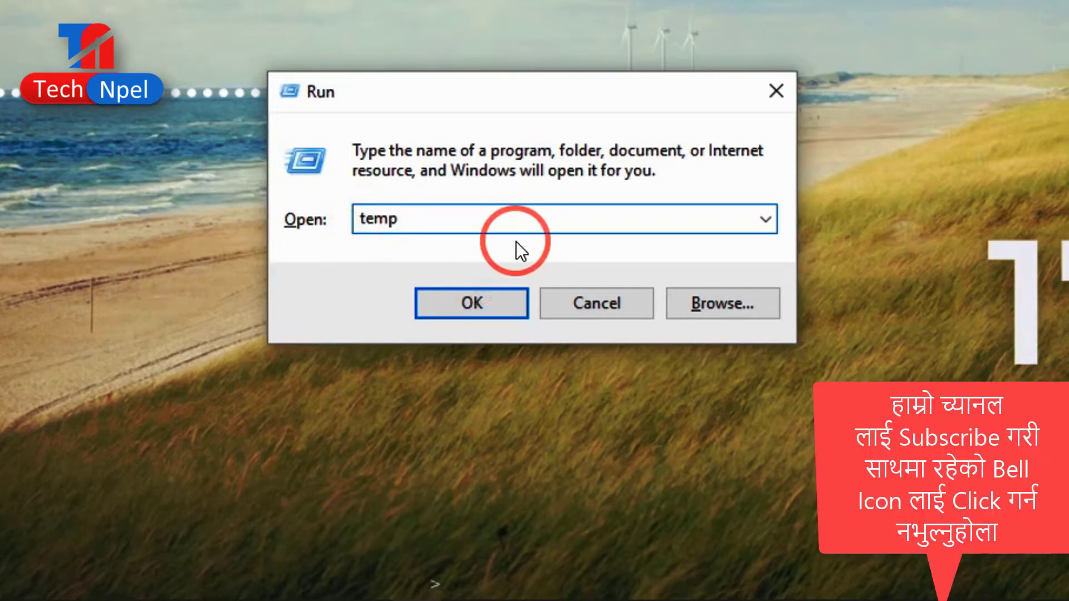
pyautogui.write('%')
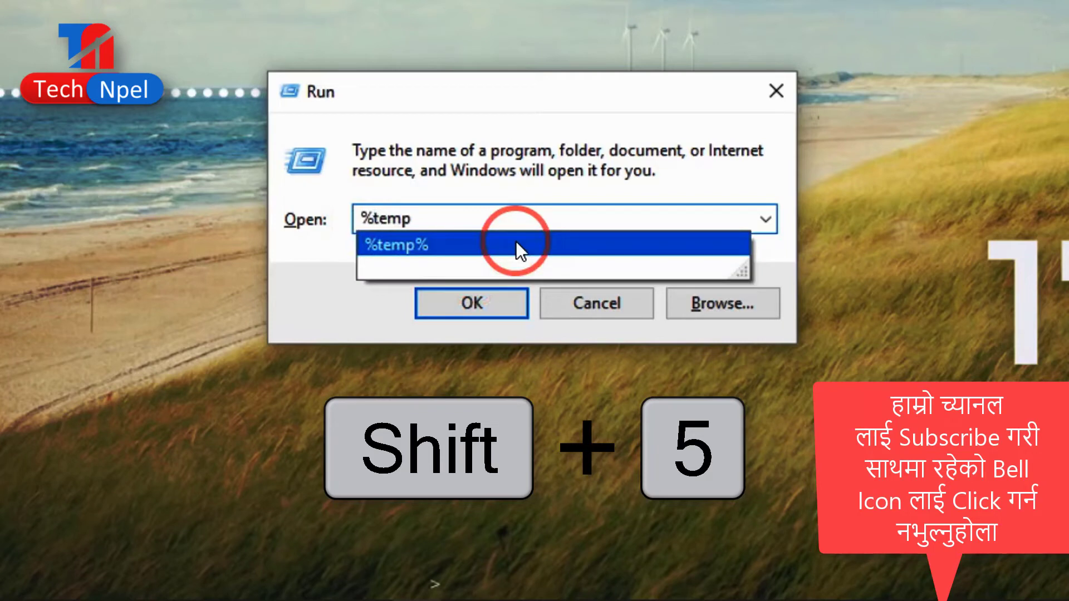
pyautogui.click(438, 247)
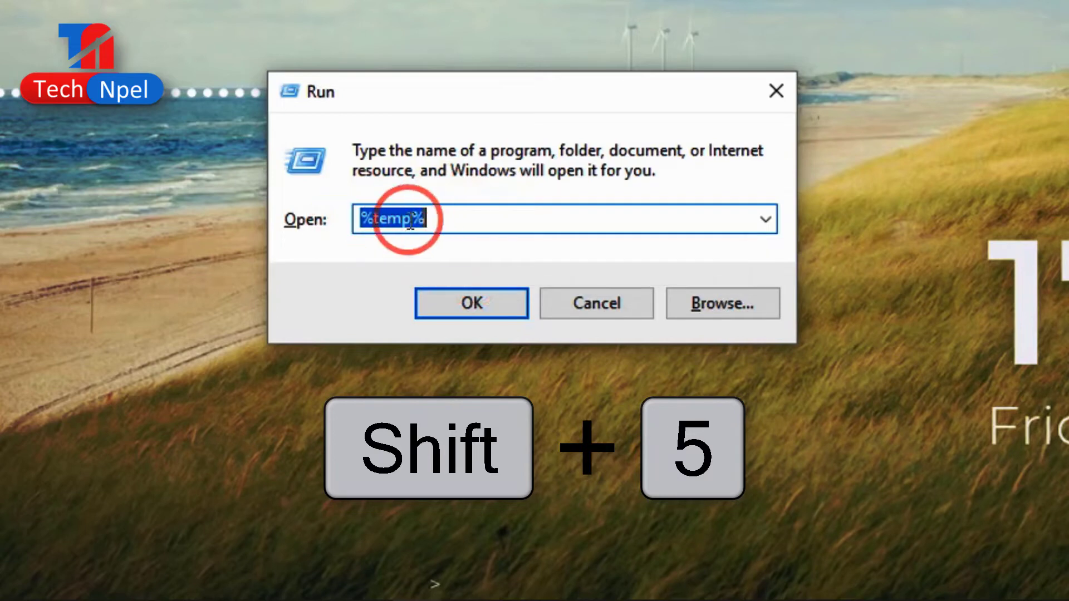
pyautogui.click(472, 302)
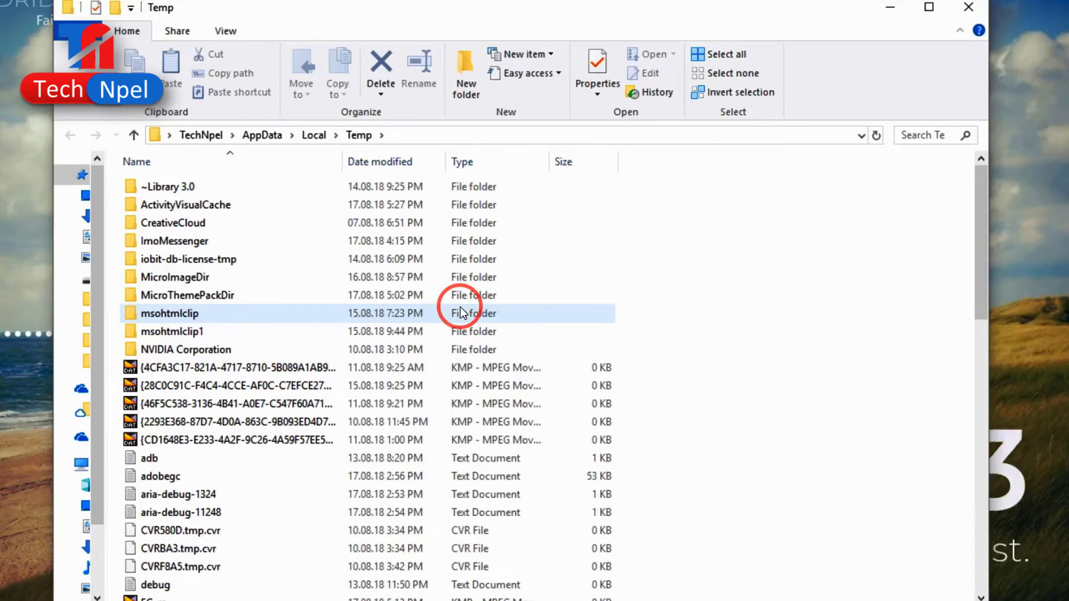
# Delete all files and folders in the user's Temp folder, skipping every item in use, and close the window.
pyautogui.hotkey('ctrl', 'a')
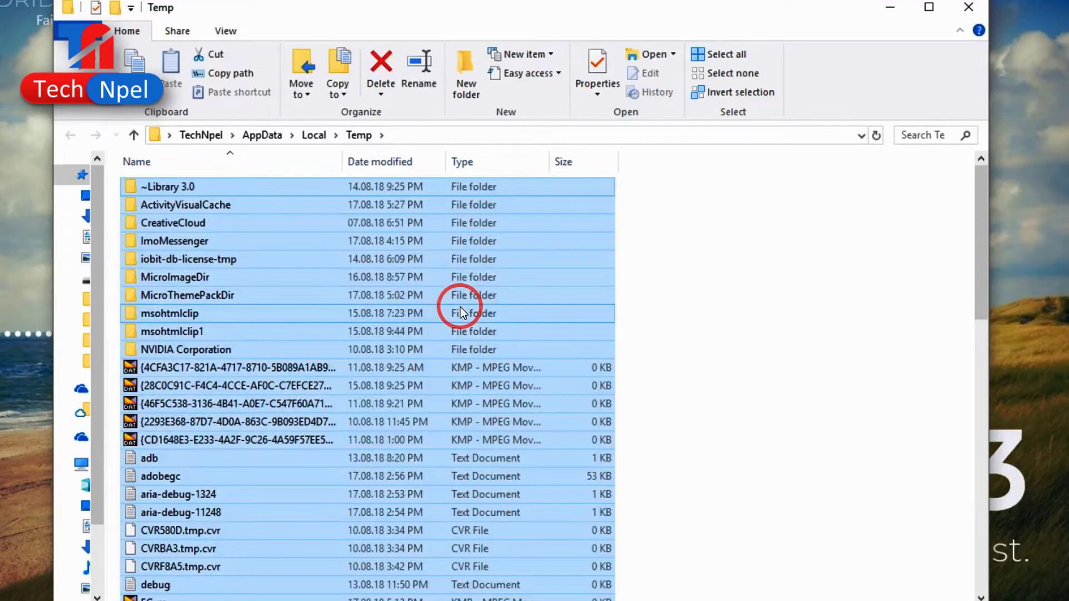
pyautogui.press('Delete')
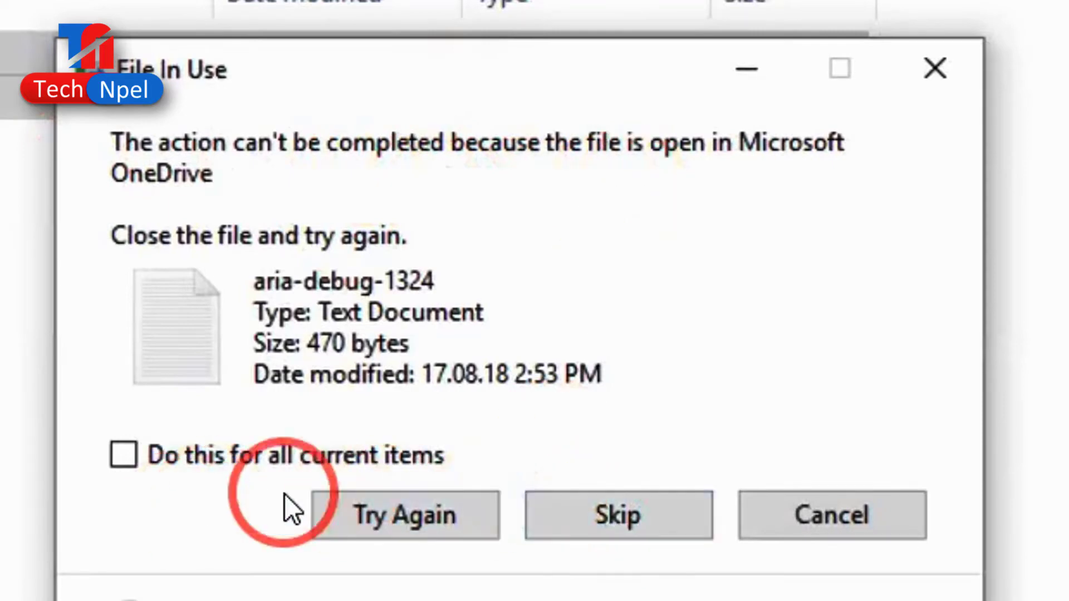
pyautogui.click(131, 453)
pyautogui.click(627, 512)
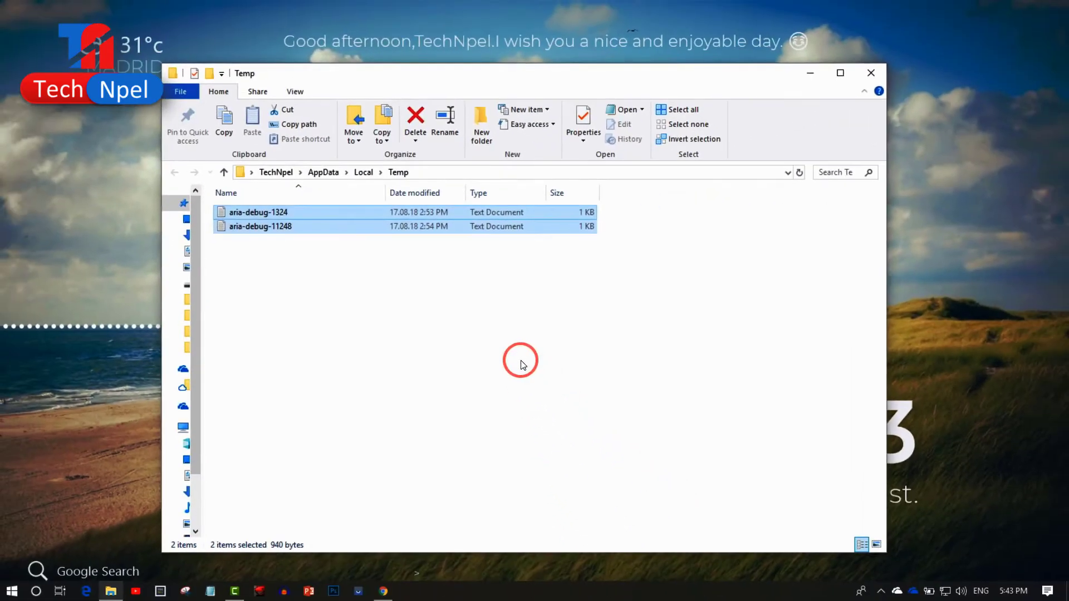
pyautogui.hotkey('alt', 'F4')
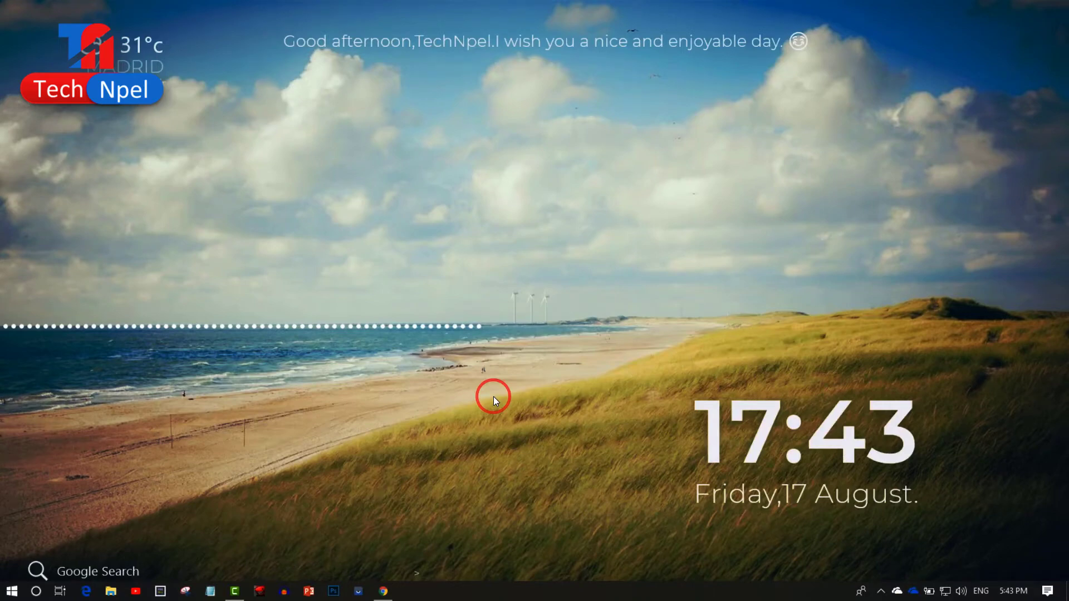
# Open the Windows Prefetch folder by running the earlier Prefetch entry from the Run history.
pyautogui.press('super+r')
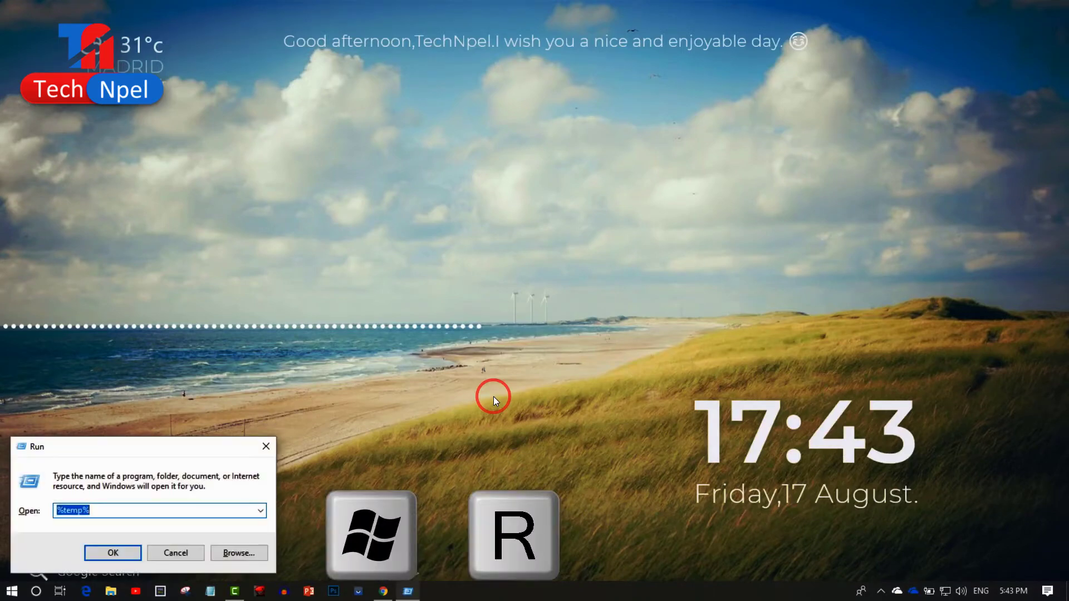
pyautogui.moveTo(173, 443); pyautogui.dragTo(489, 318)
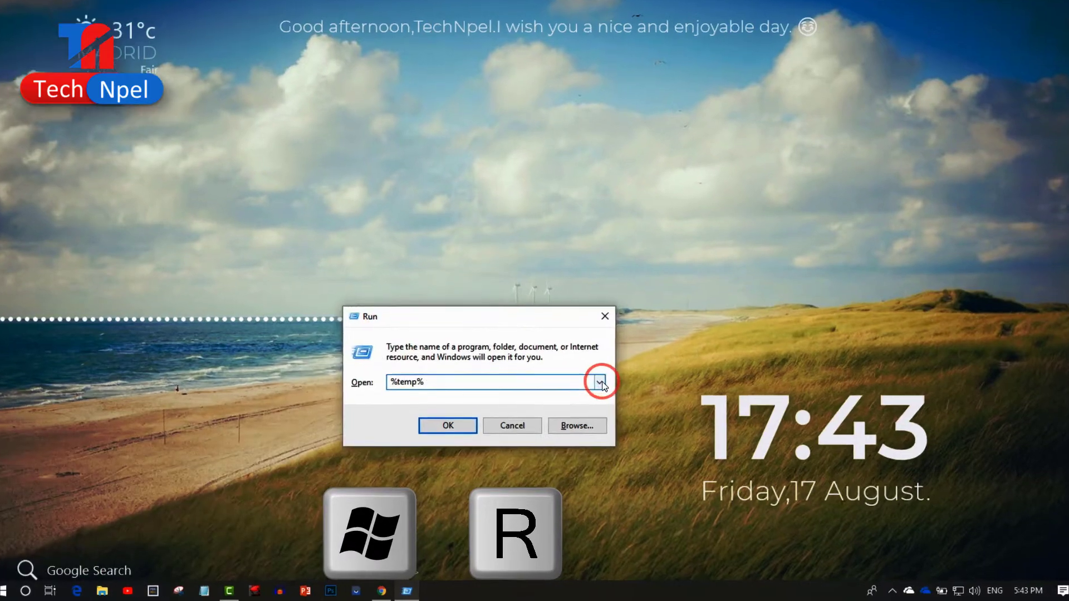
pyautogui.click(595, 388)
pyautogui.click(411, 324)
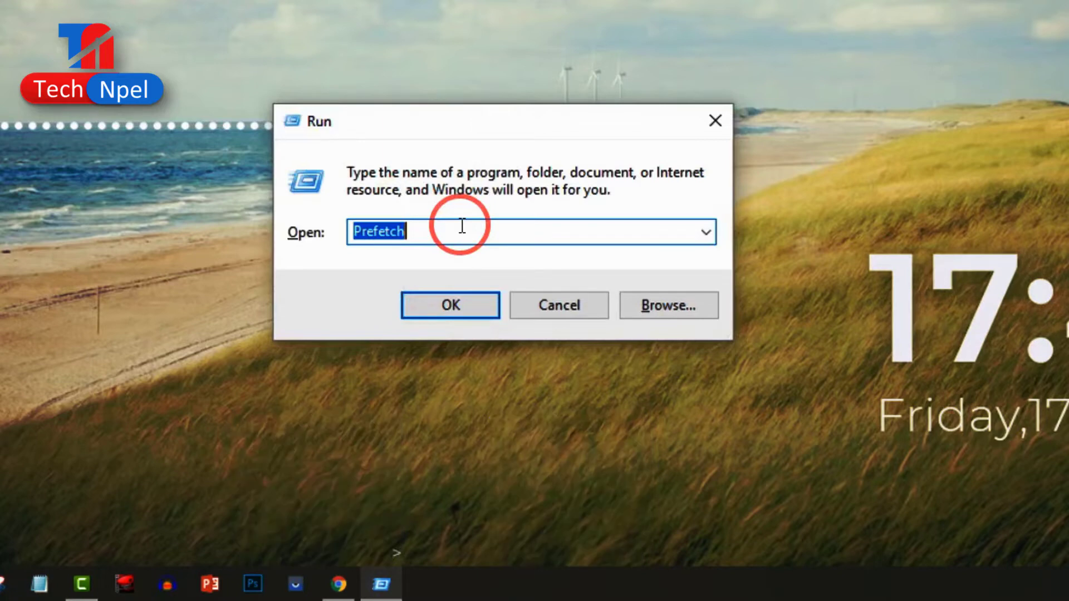
pyautogui.press('Return')
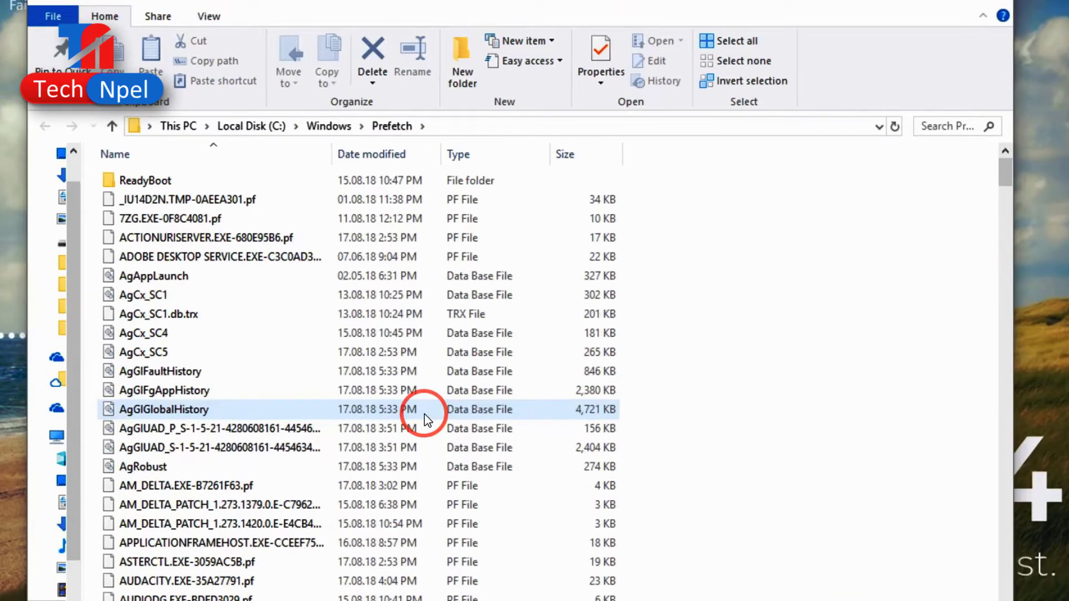
# Delete all contents of the Prefetch folder, skipping the PfPre_19e83315.mkd file that is in use.
pyautogui.hotkey('ctrl', 'a')
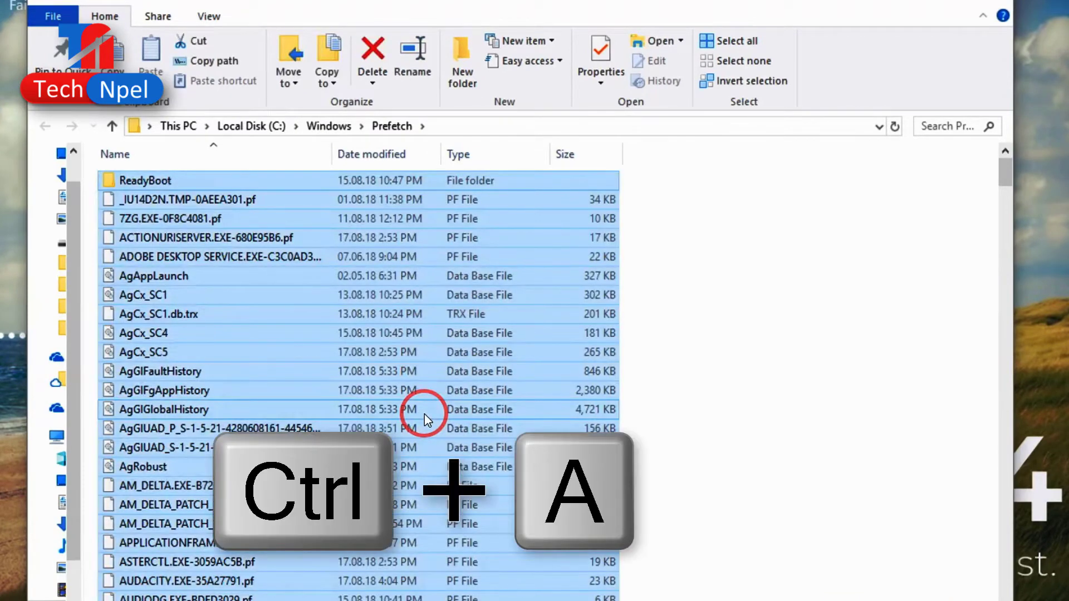
pyautogui.press('Delete')
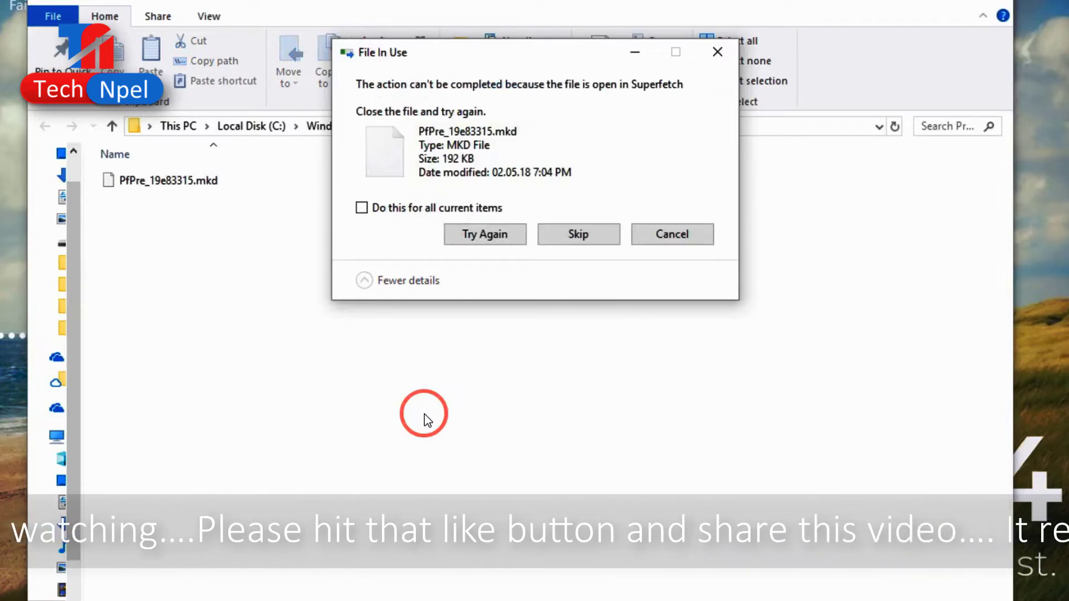
pyautogui.click(595, 239)
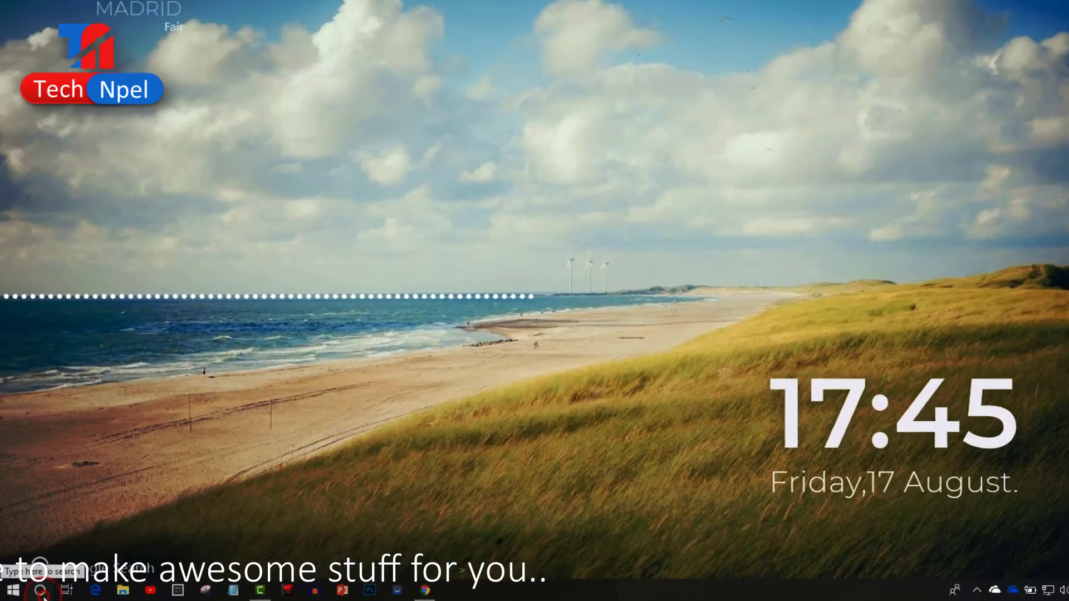
# Search Windows for "this" and open This PC.
pyautogui.click(40, 590)
pyautogui.click(92, 566)
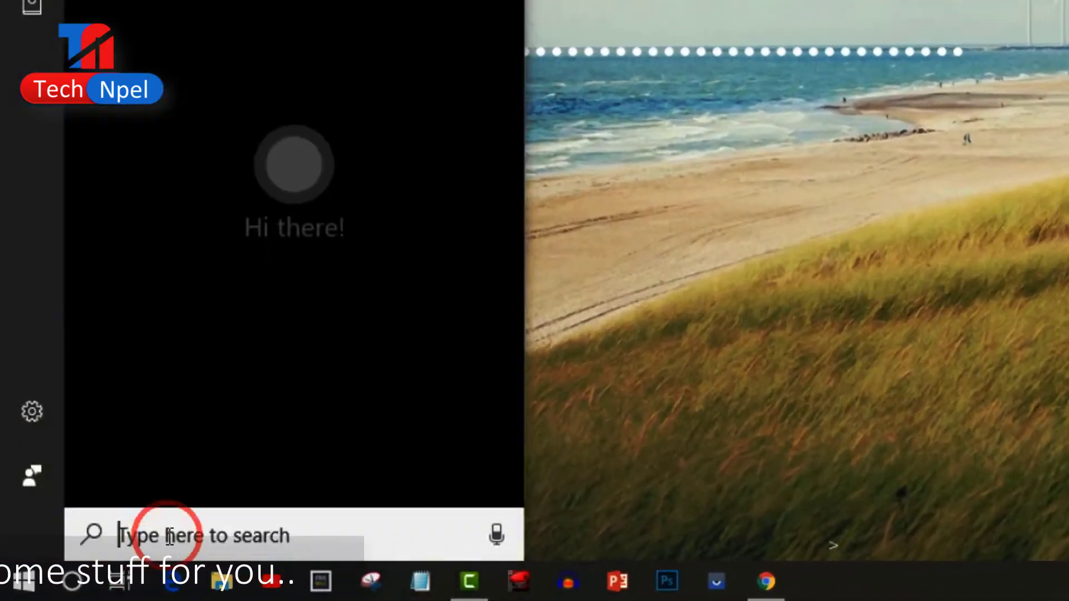
pyautogui.write('th')
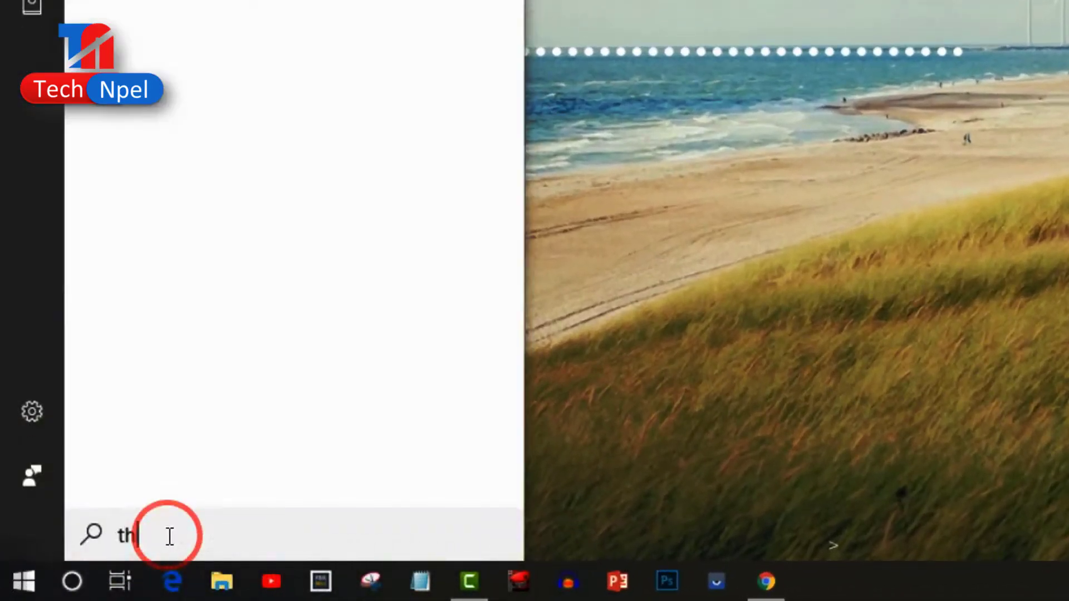
pyautogui.write('is')
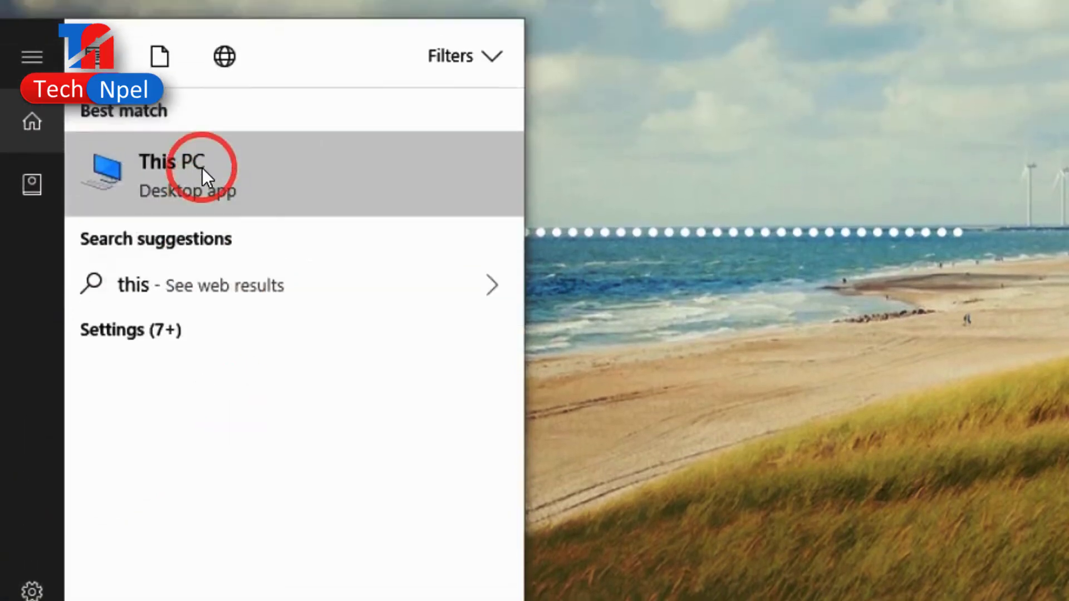
pyautogui.click(201, 170)
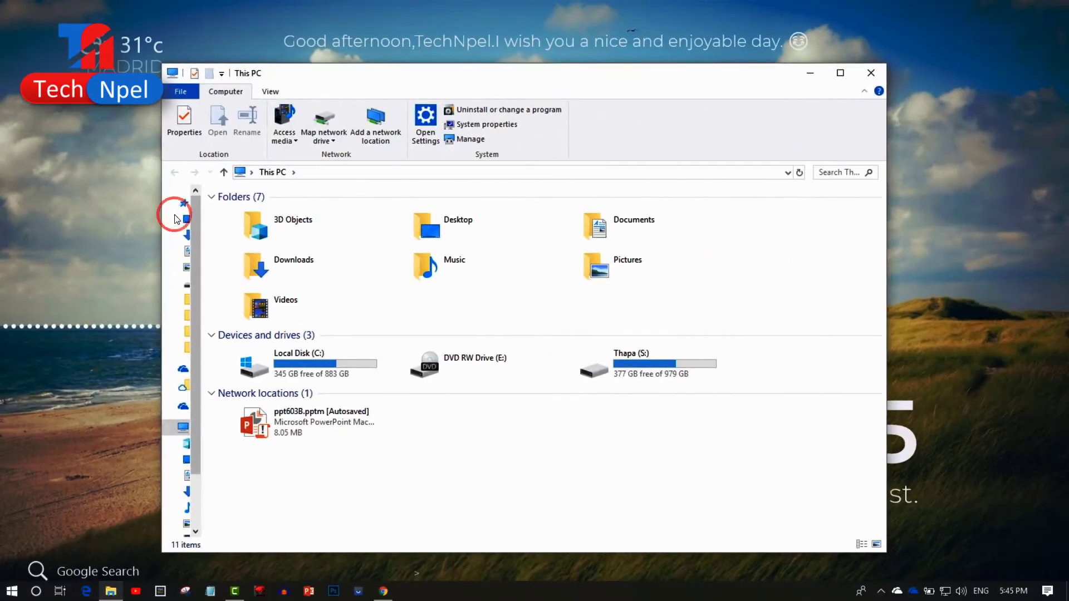
# Open the Download folder inside C:\Windows\SoftwareDistribution on the local disk.
pyautogui.click(332, 368)
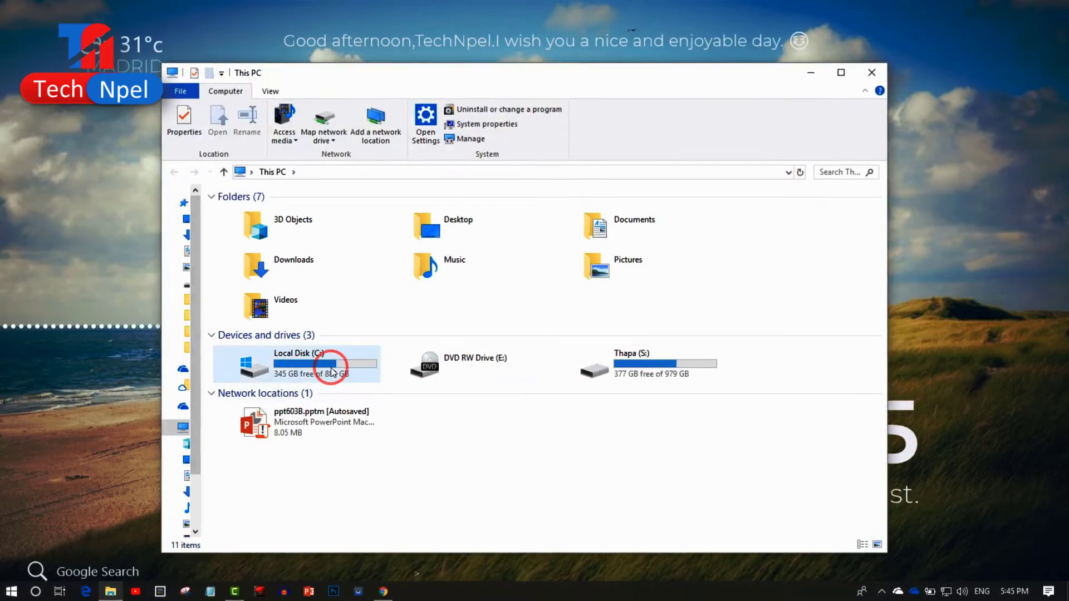
pyautogui.doubleClick(332, 369)
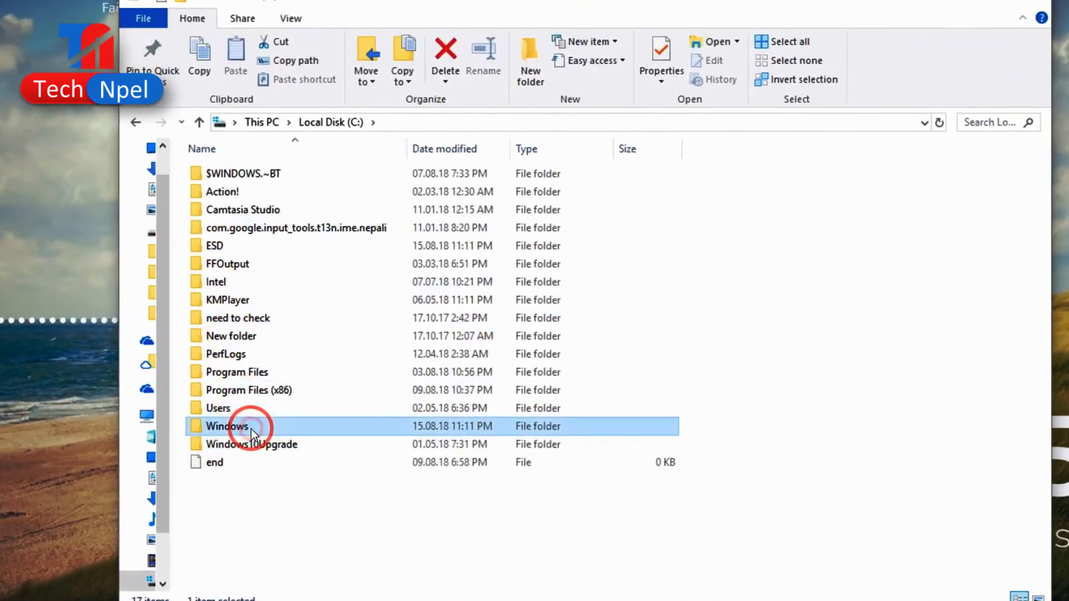
pyautogui.doubleClick(252, 426)
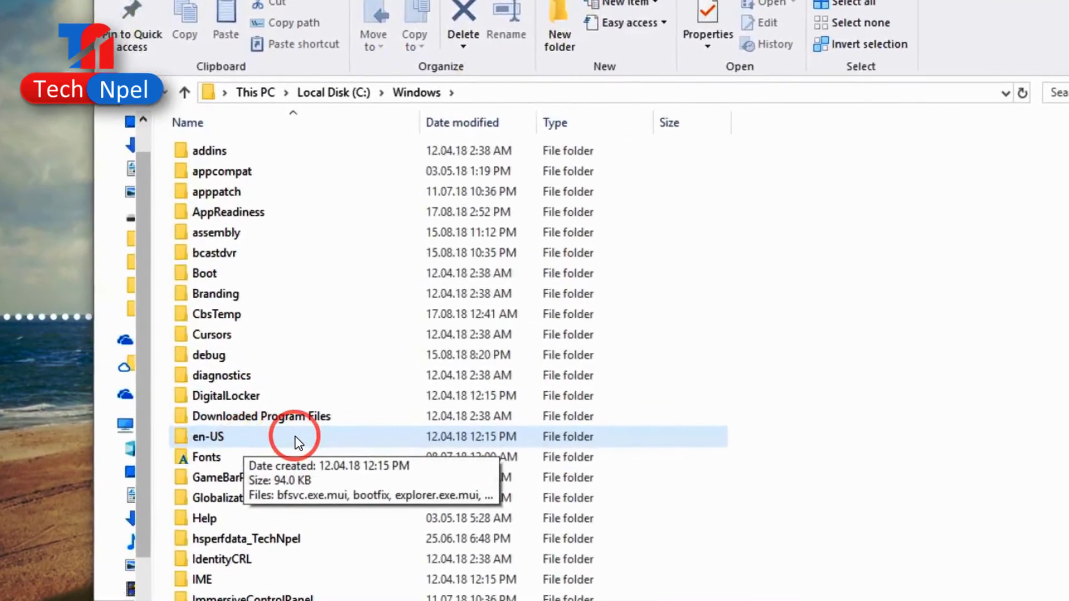
pyautogui.press('s')
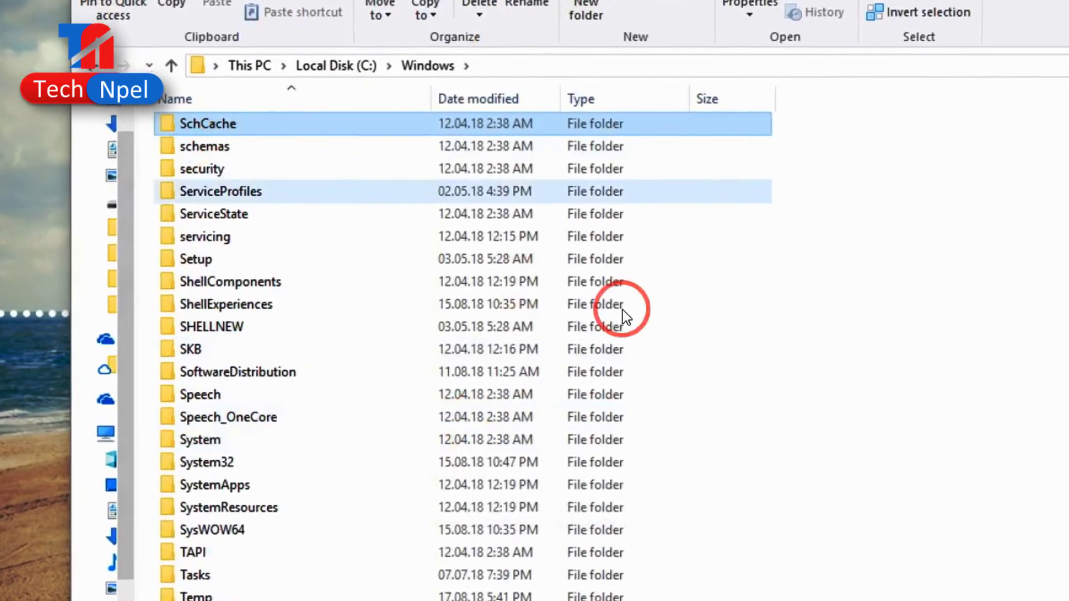
pyautogui.press('s')
pyautogui.press('s')
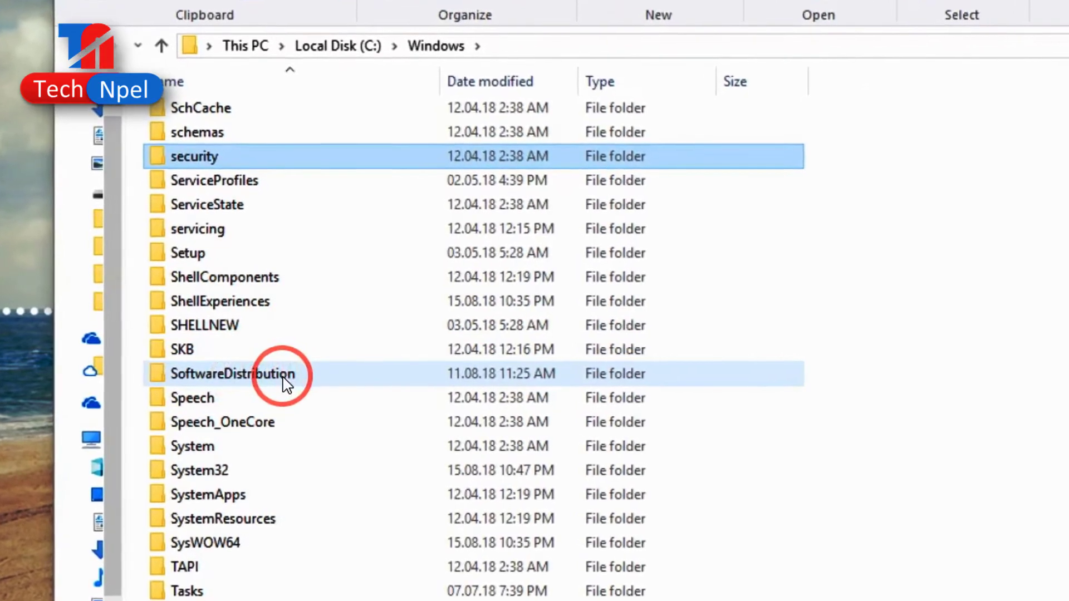
pyautogui.doubleClick(286, 382)
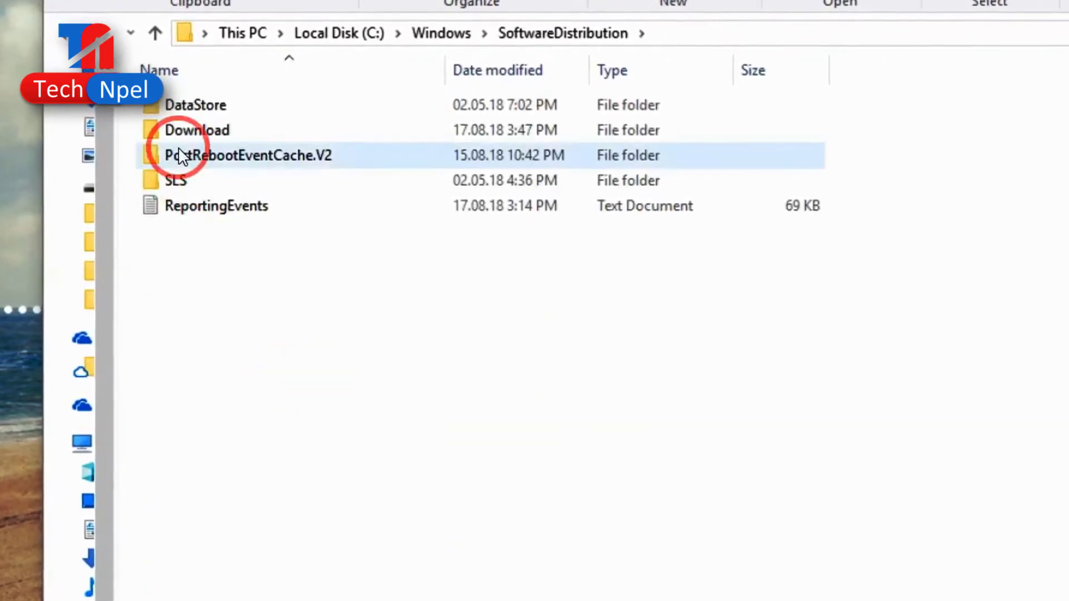
pyautogui.click(215, 134)
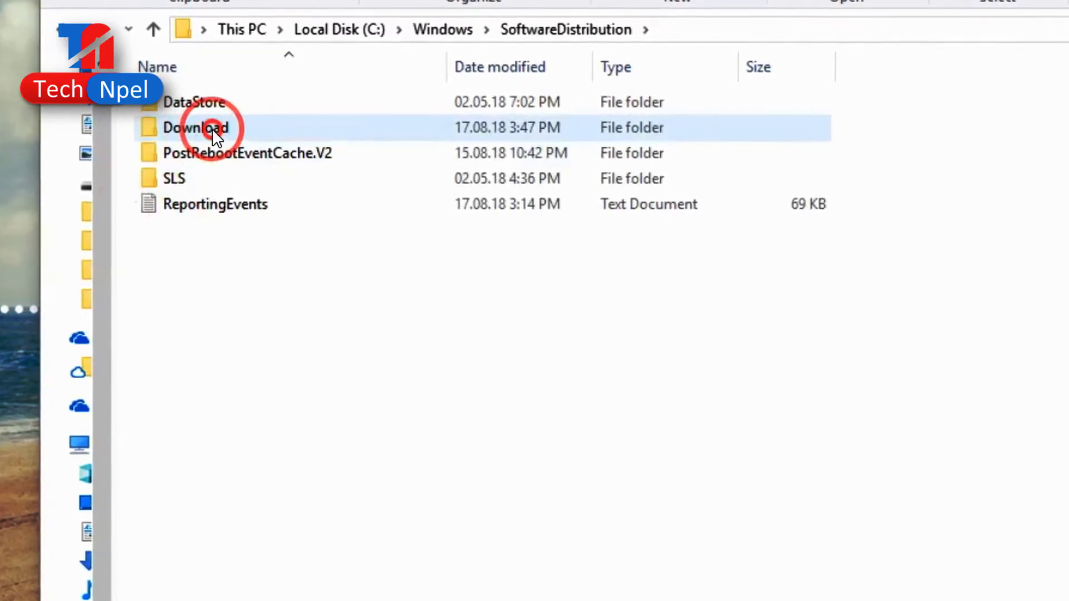
pyautogui.doubleClick(213, 129)
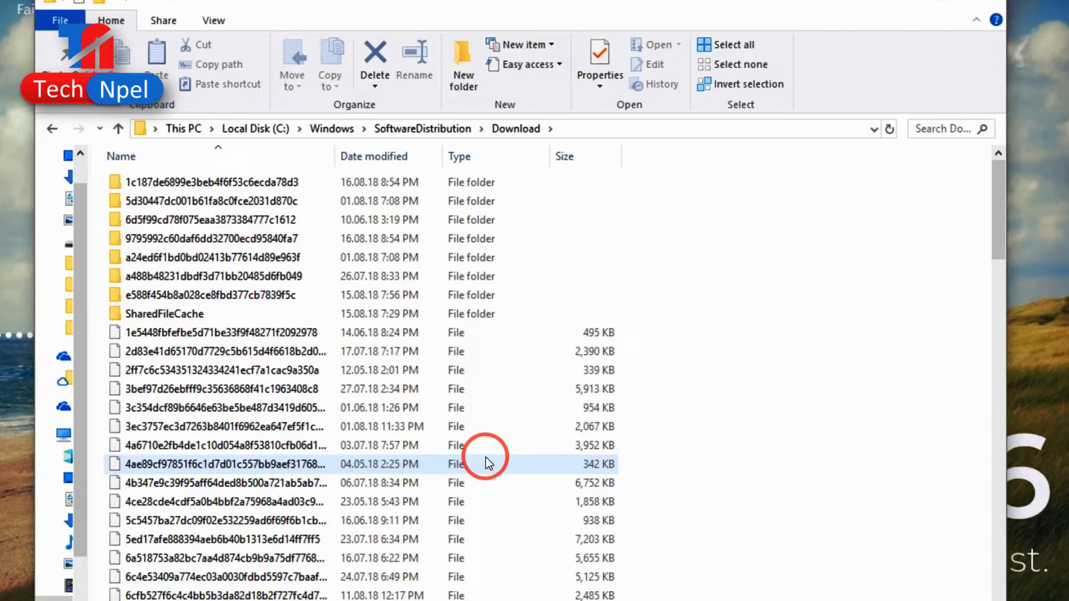
# Select everything in the Download folder, check the properties for the total size, and close the properties.
pyautogui.hotkey('ctrl', 'a')
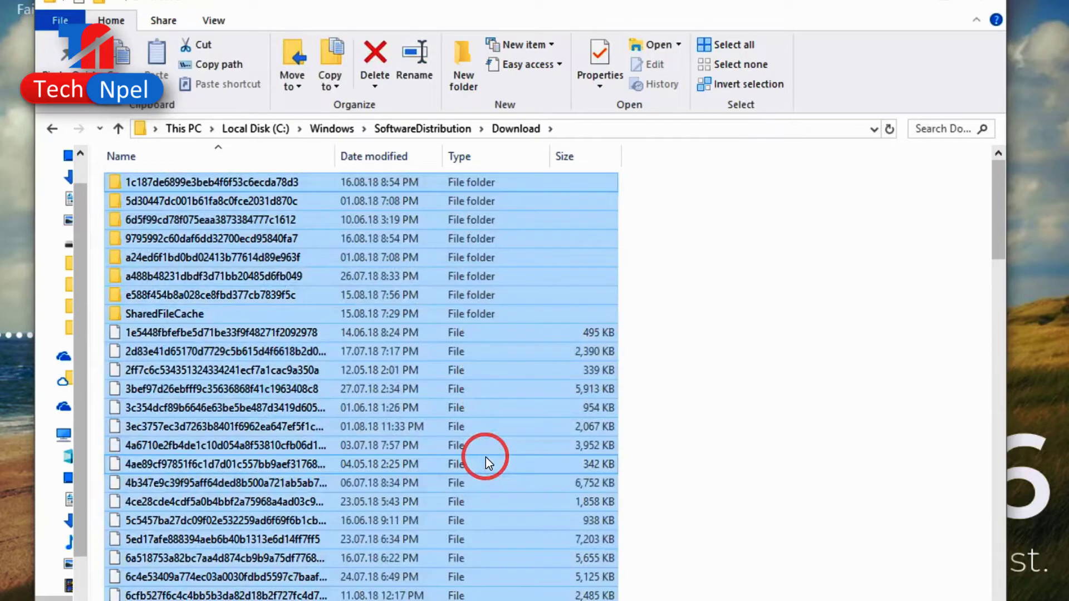
pyautogui.rightClick(485, 458)
pyautogui.click(520, 443)
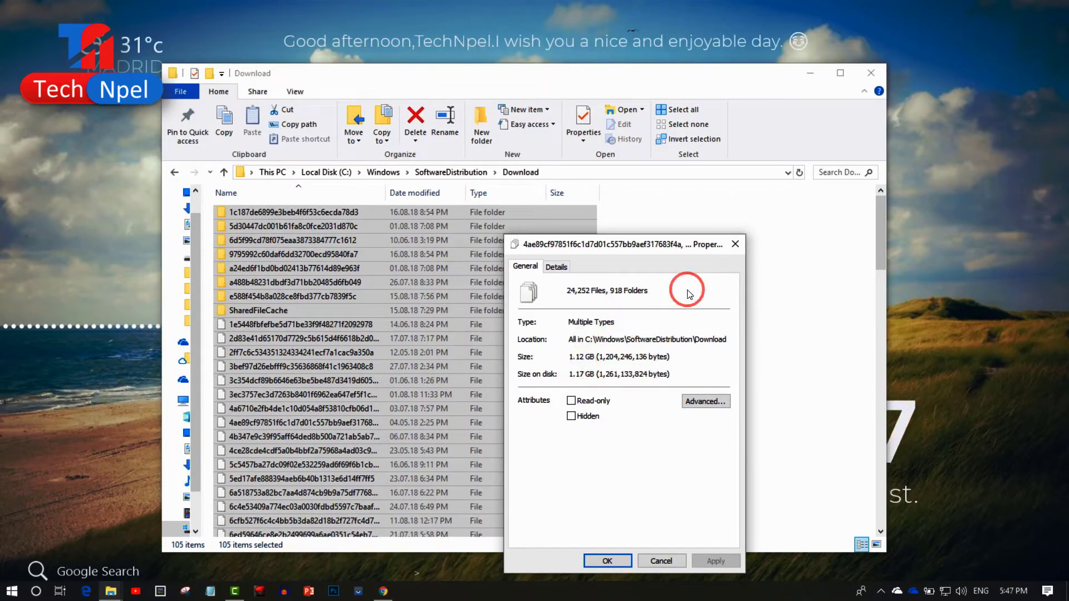
pyautogui.click(735, 244)
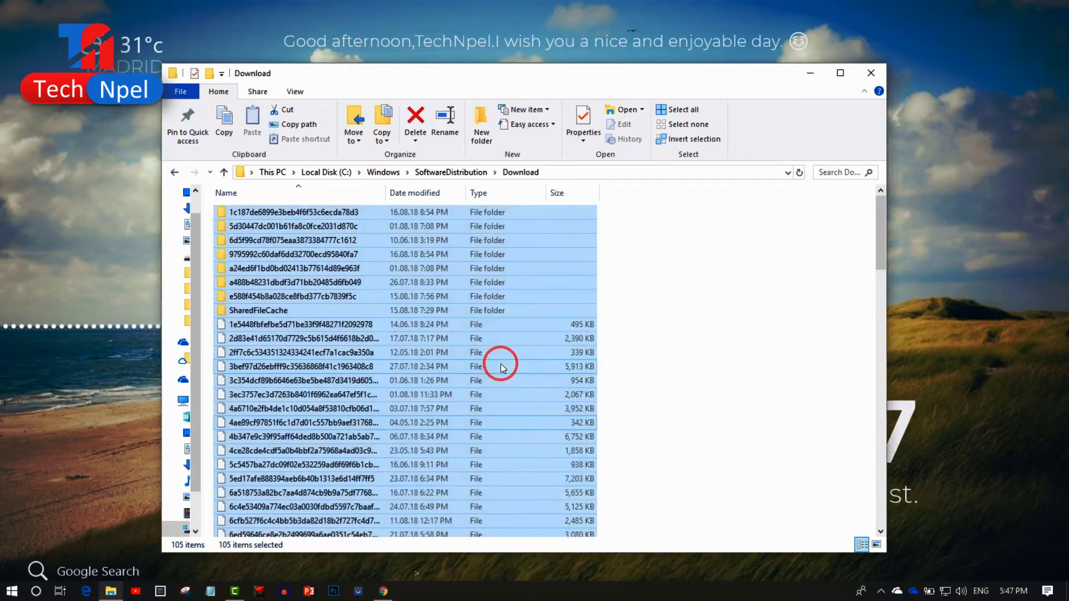
# Delete all selected items in the Download folder, skipping every item that requires administrator permission.
pyautogui.press('Delete')
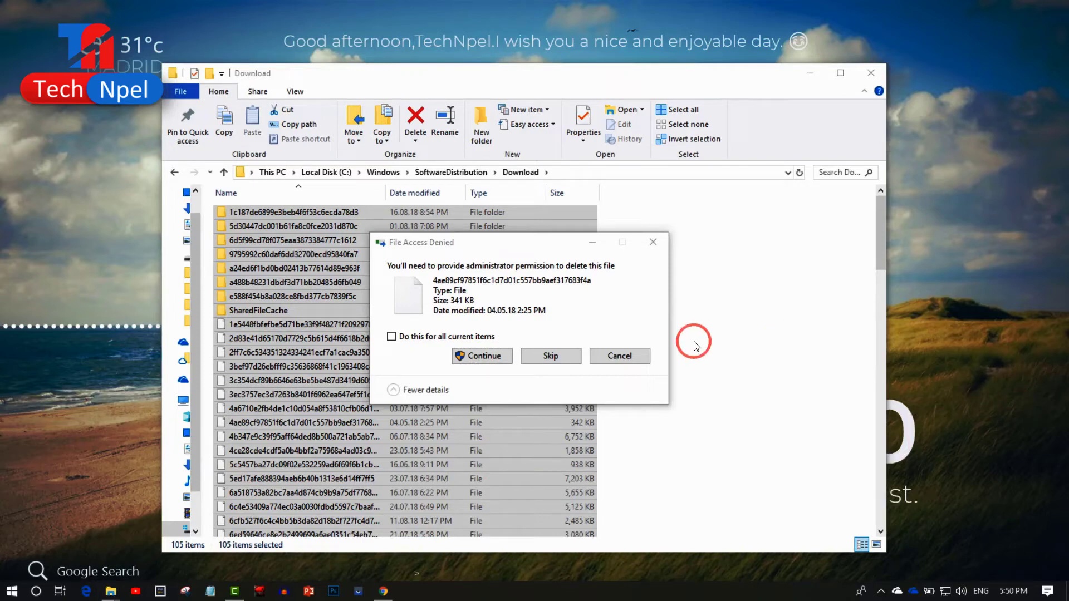
pyautogui.click(569, 350)
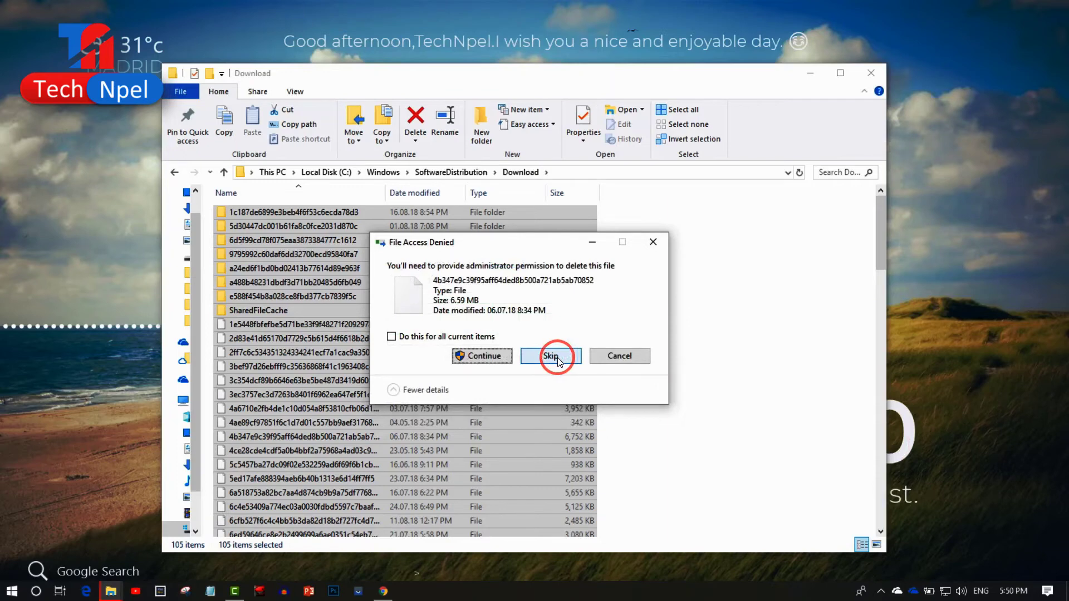
pyautogui.click(391, 338)
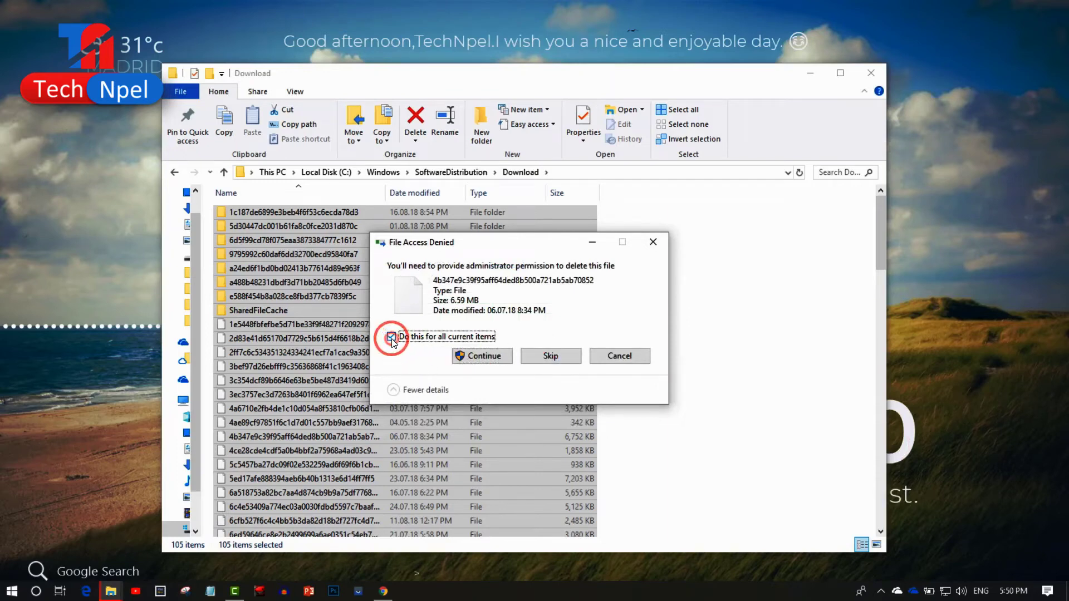
pyautogui.click(552, 357)
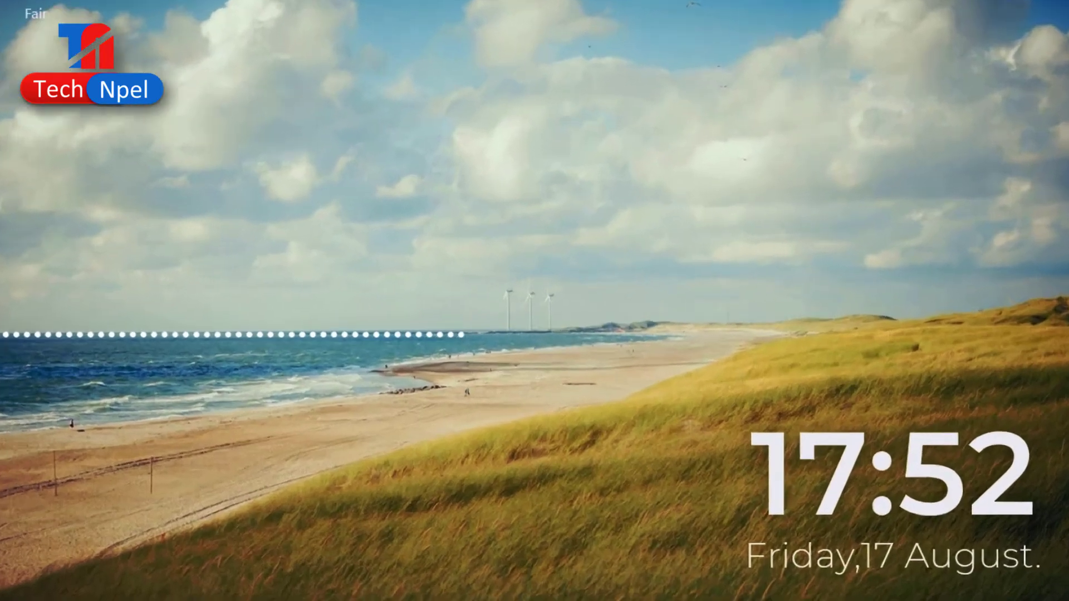
# Open Task Manager and look through the startup programs and their status.
pyautogui.rightClick(661, 579)
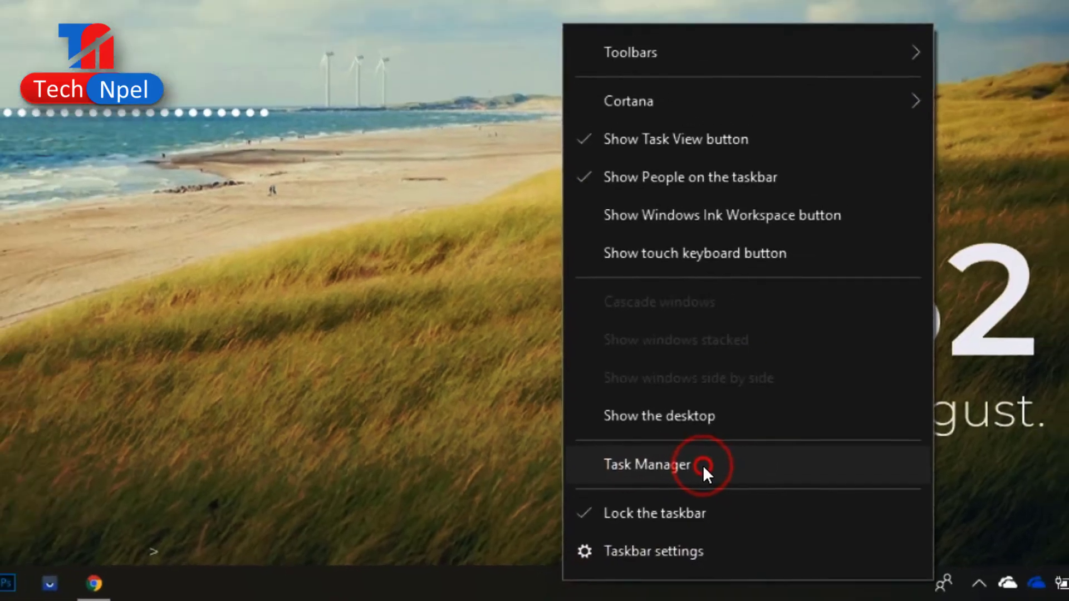
pyautogui.click(696, 448)
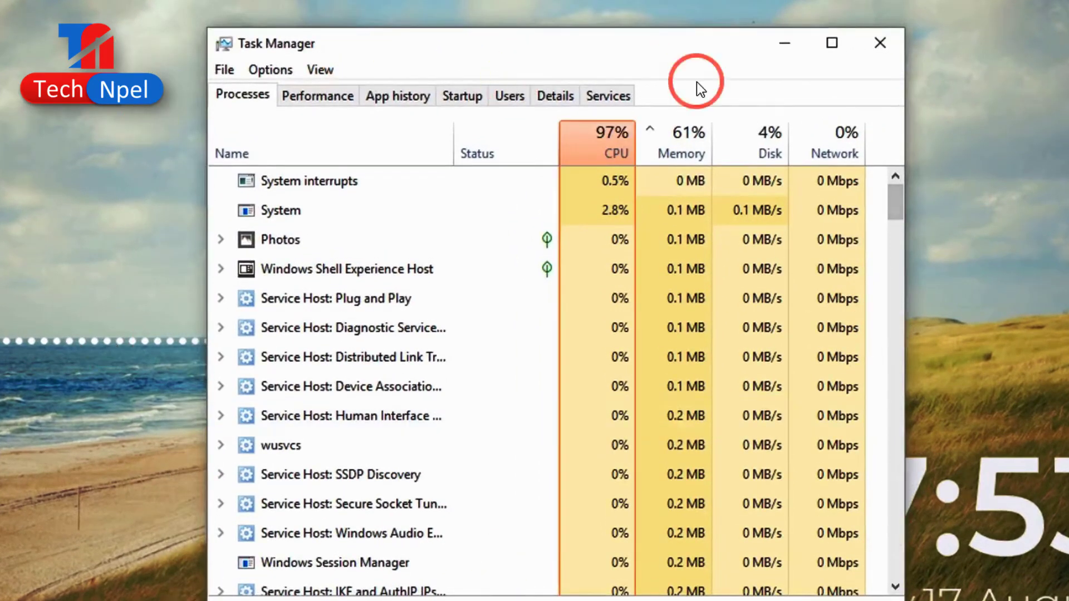
pyautogui.click(465, 94)
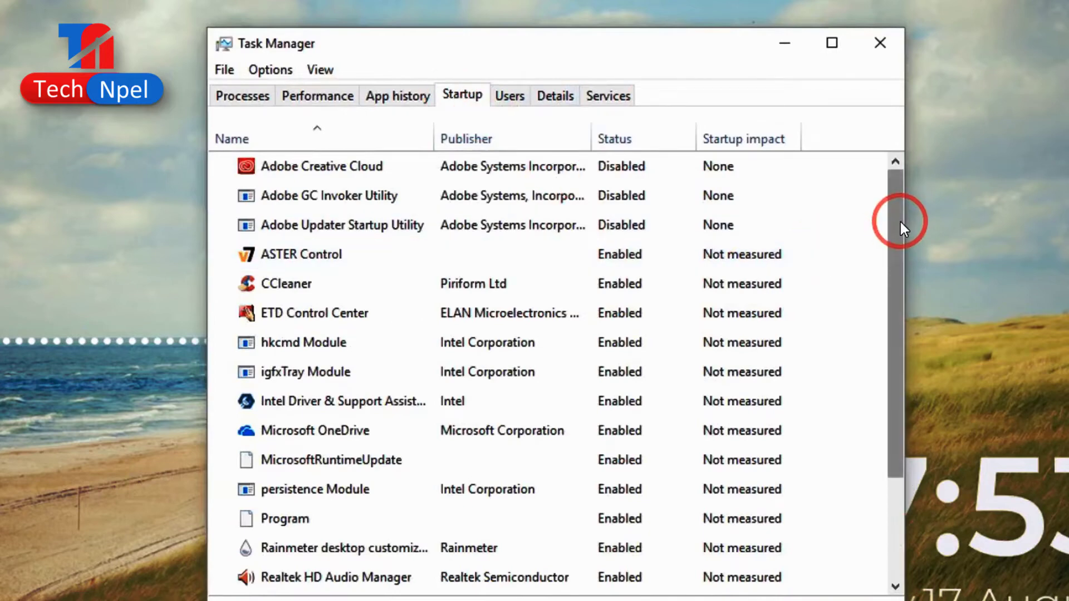
pyautogui.moveTo(897, 219); pyautogui.dragTo(892, 329)
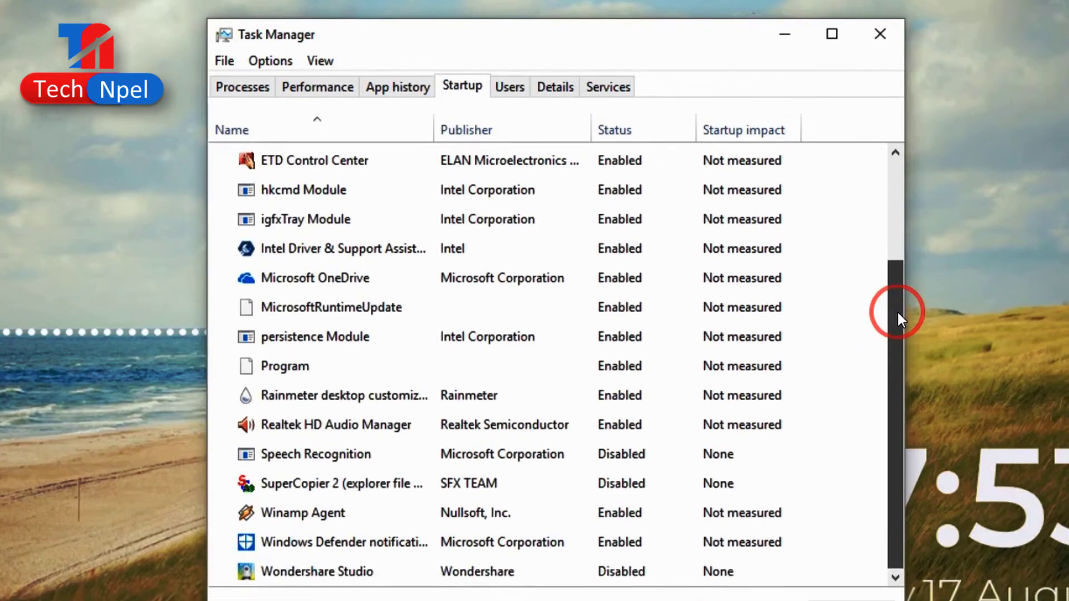
pyautogui.moveTo(897, 337); pyautogui.dragTo(890, 215)
pyautogui.moveTo(885, 159); pyautogui.dragTo(886, 158)
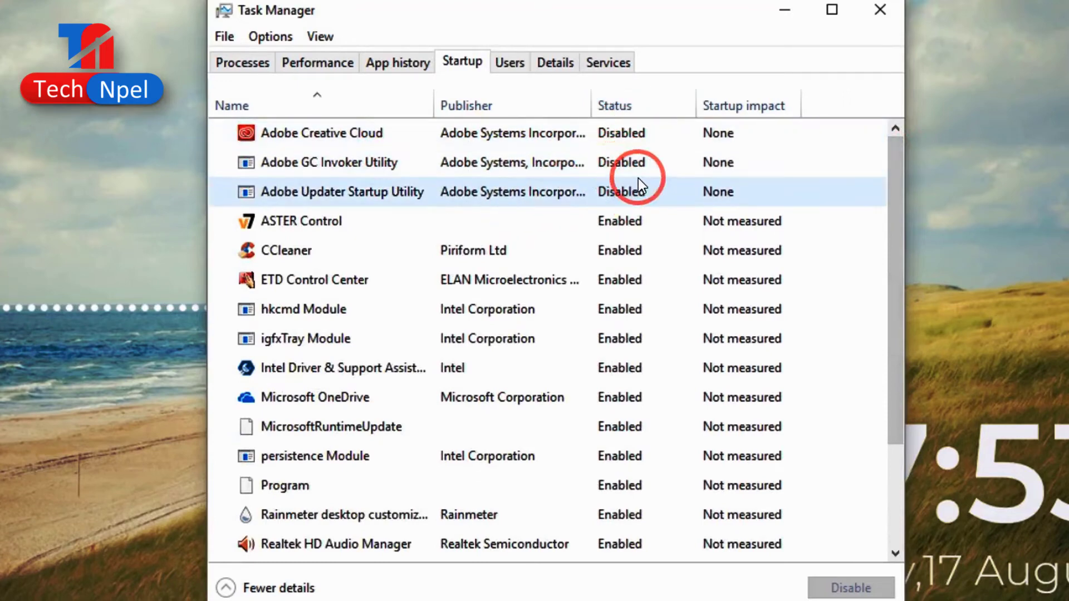
pyautogui.moveTo(723, 340)
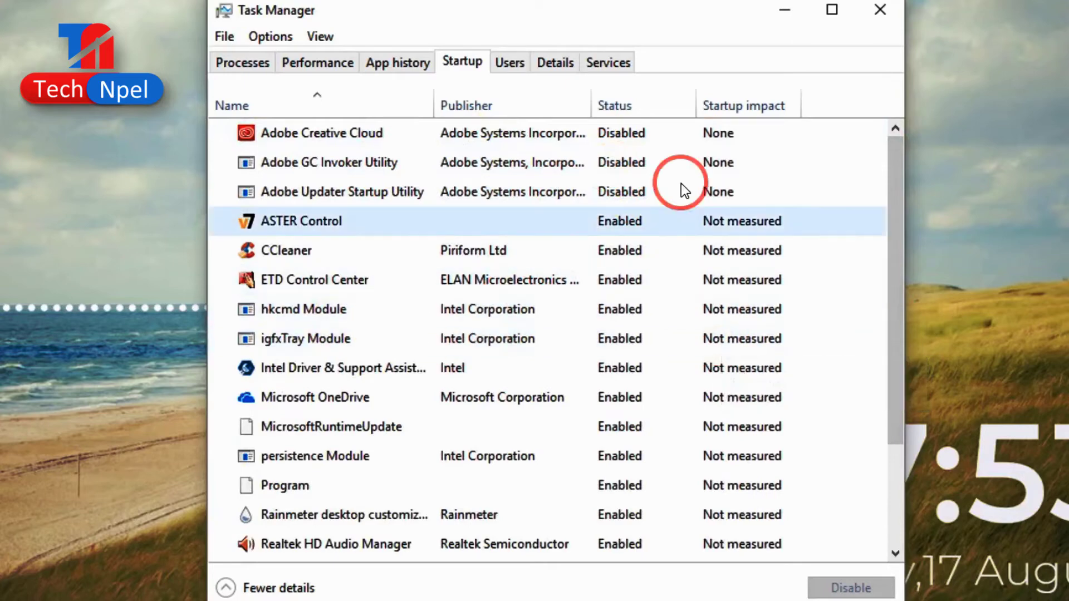
# Enable the Adobe Creative Cloud startup entry and disable it again.
pyautogui.click(634, 131)
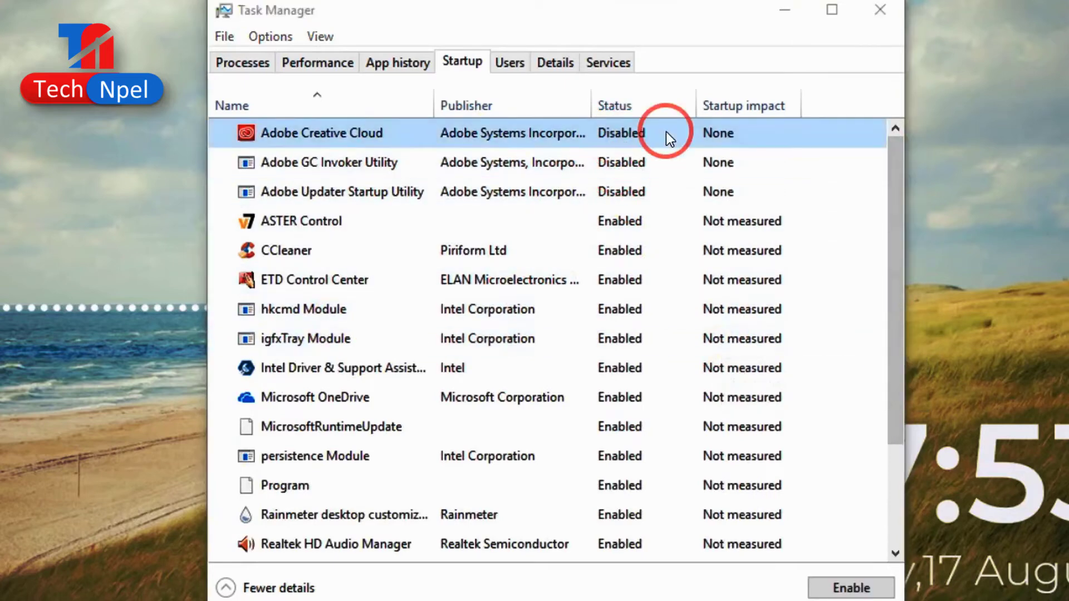
pyautogui.click(615, 139)
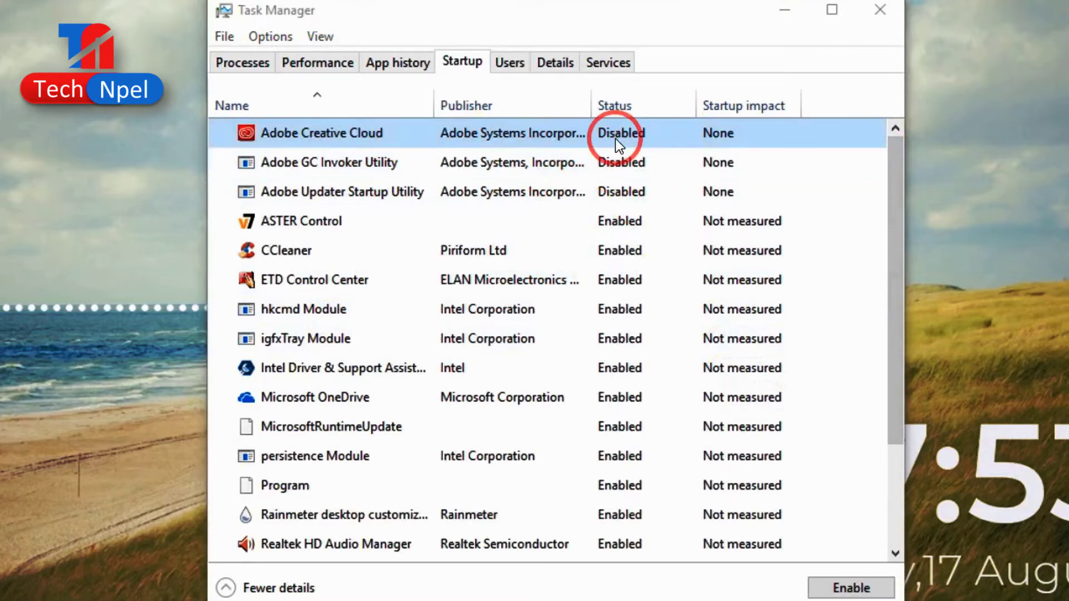
pyautogui.rightClick(619, 132)
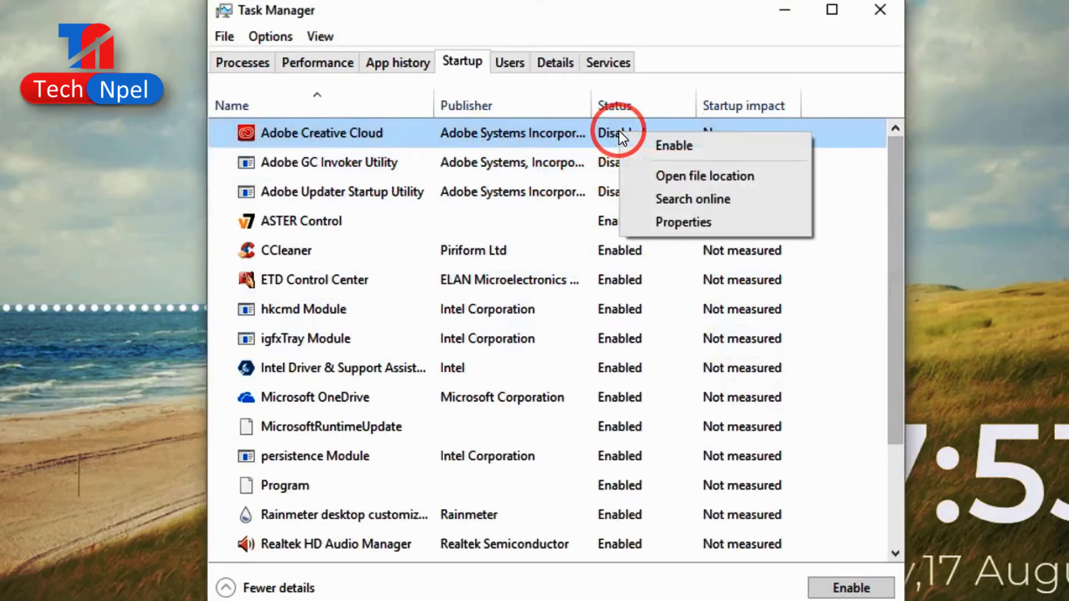
pyautogui.click(692, 146)
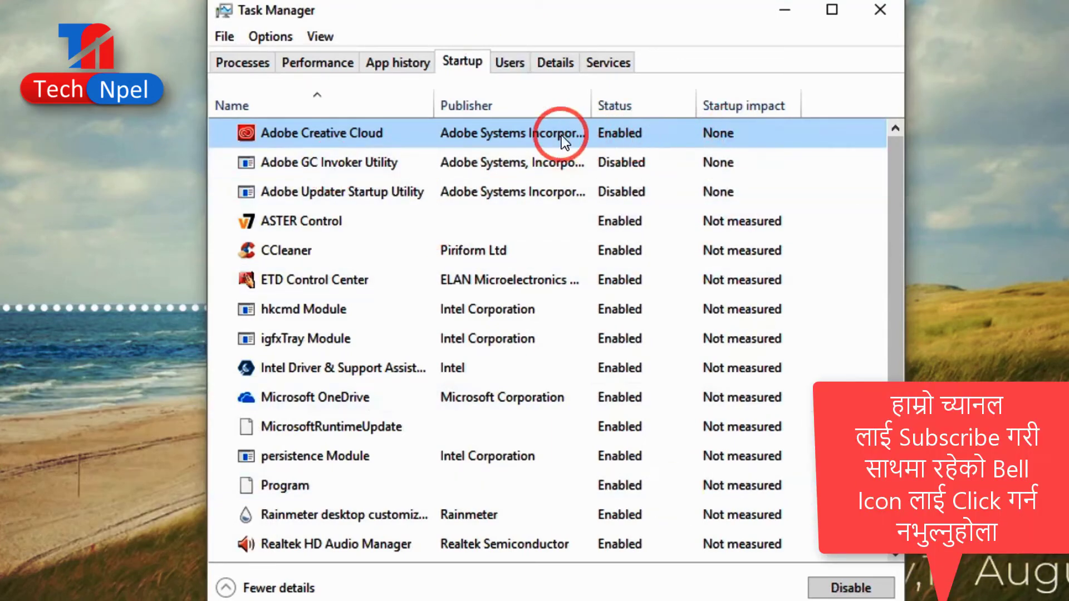
pyautogui.rightClick(633, 133)
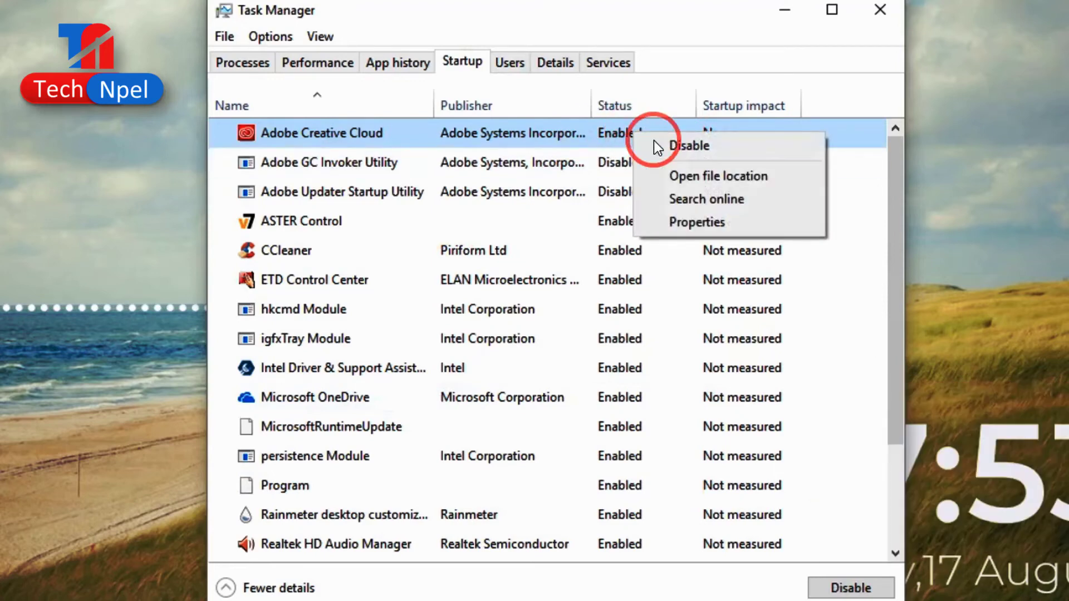
pyautogui.click(676, 146)
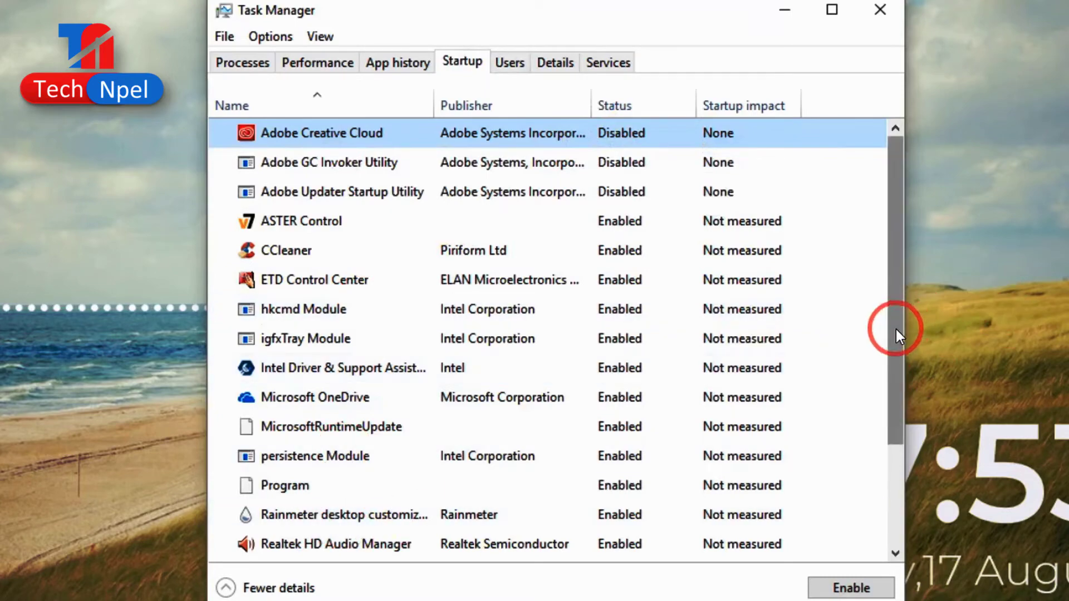
# Review the rest of the startup programs and close Task Manager.
pyautogui.moveTo(895, 327); pyautogui.dragTo(878, 463)
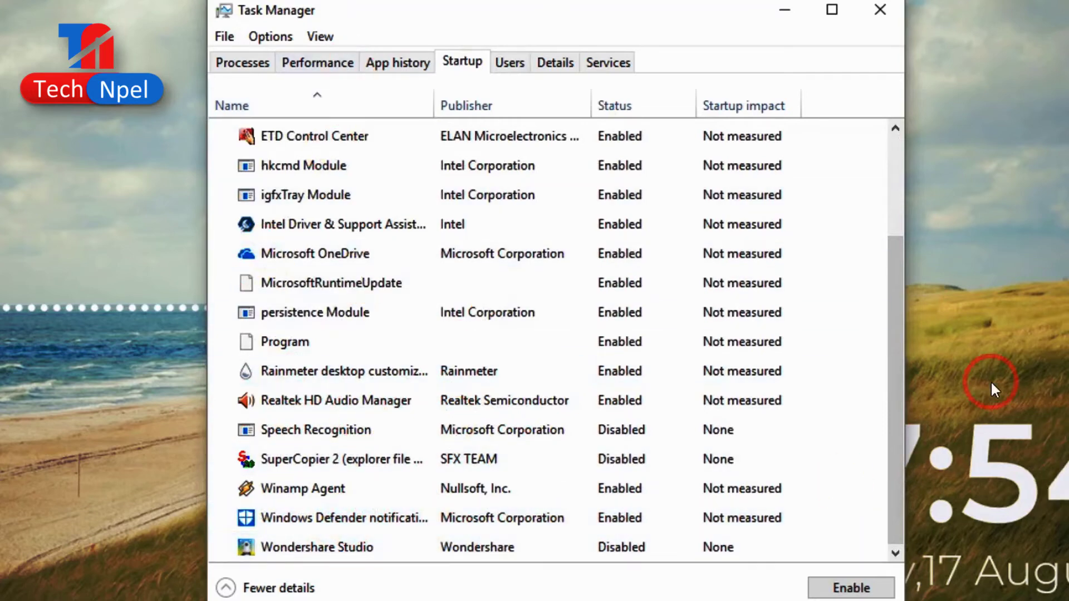
pyautogui.moveTo(890, 441); pyautogui.dragTo(894, 322)
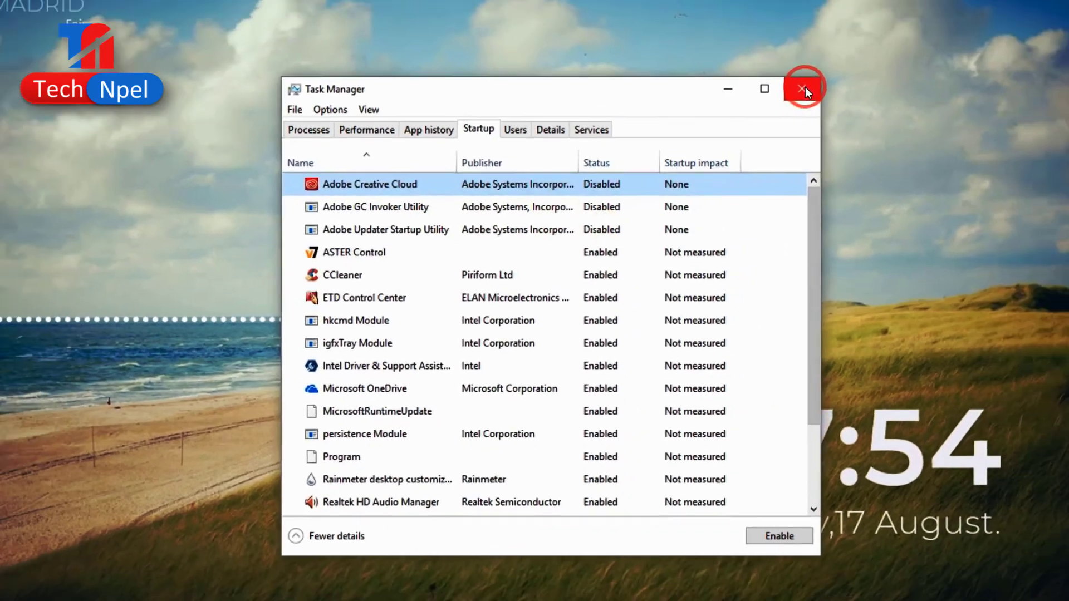
pyautogui.click(884, 10)
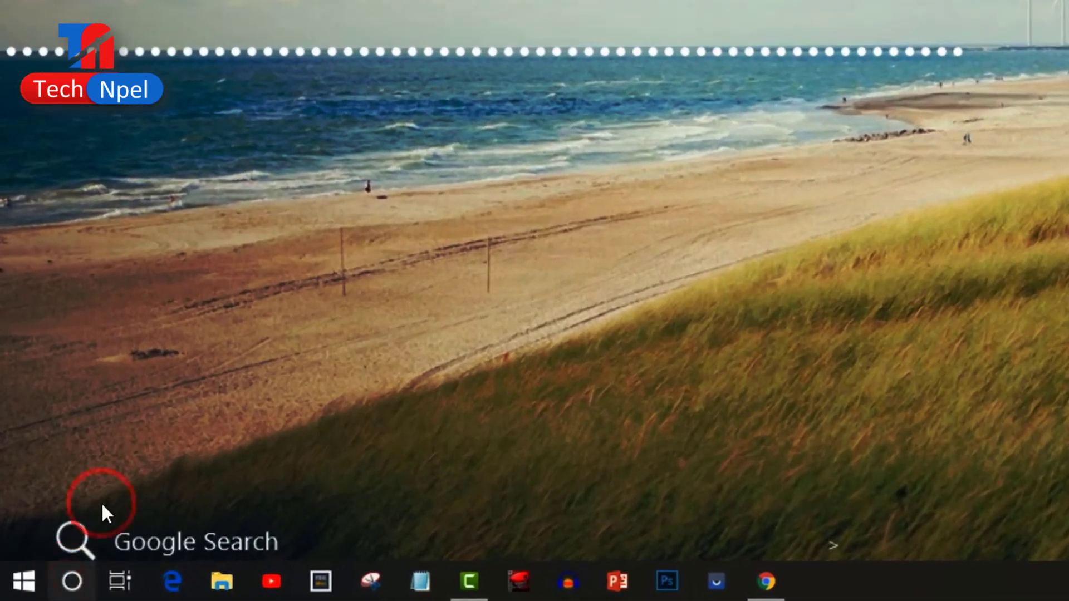
# Search Windows for "disk cl" and open Disk Cleanup.
pyautogui.click(72, 581)
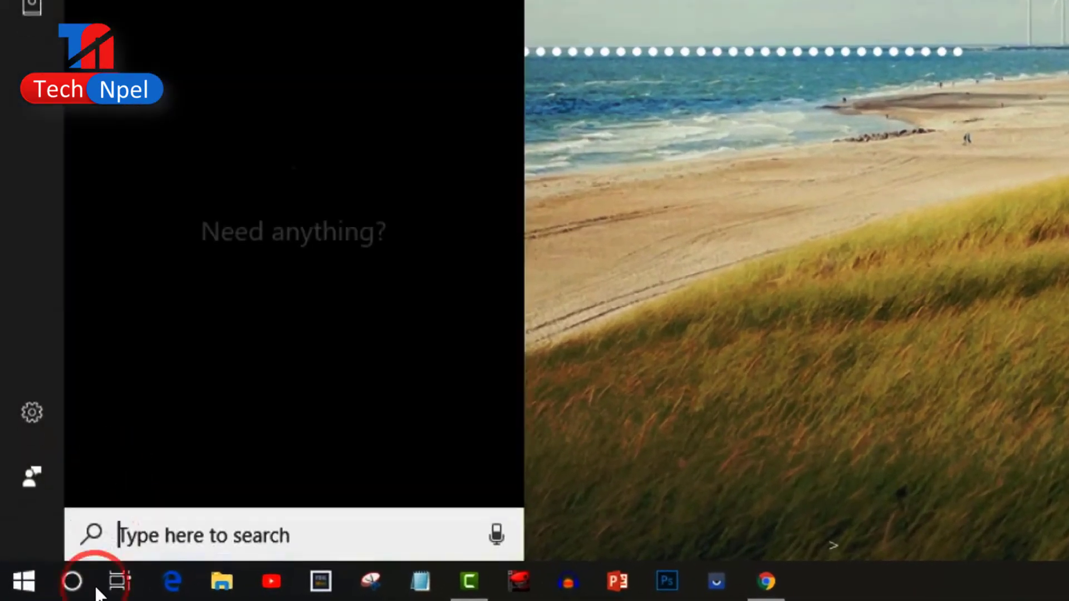
pyautogui.write('disk cl')
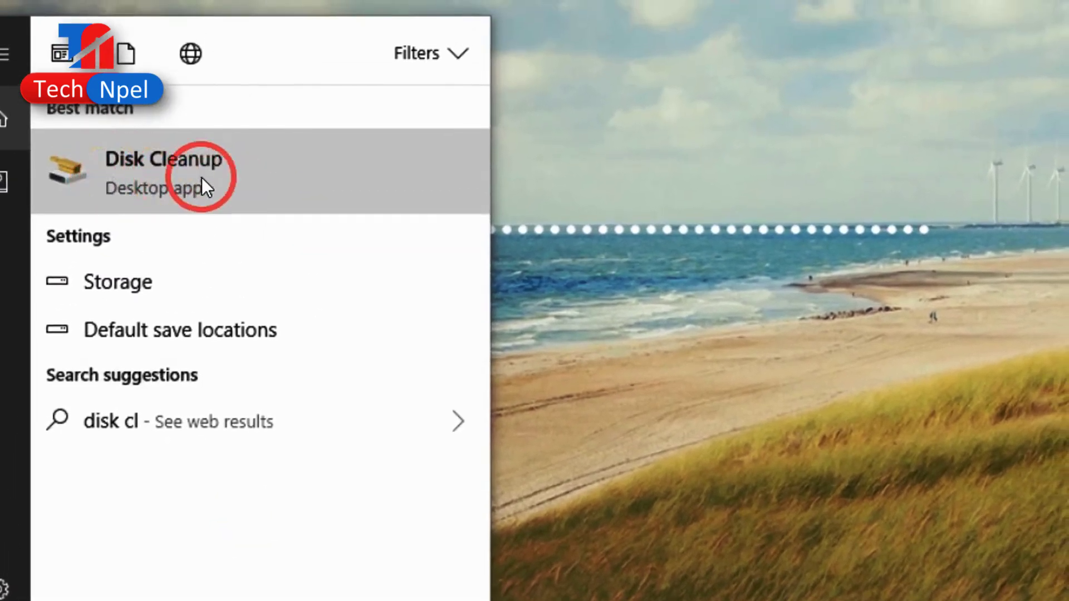
pyautogui.click(168, 172)
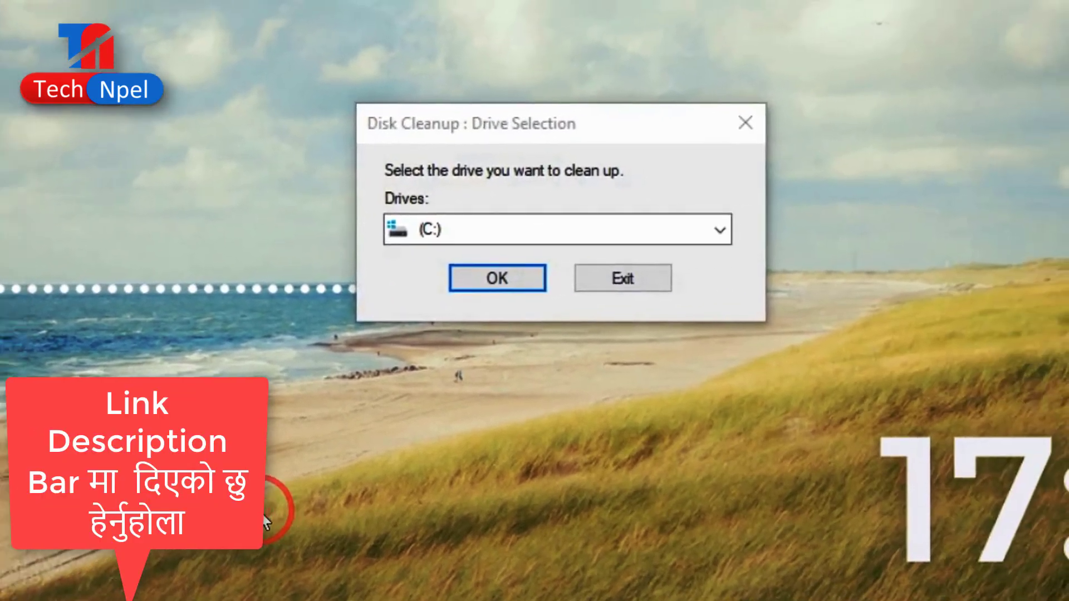
# Choose drive (C:) as the drive to clean up and start the Disk Cleanup scan.
pyautogui.click(667, 105)
pyautogui.moveTo(539, 118); pyautogui.dragTo(445, 118)
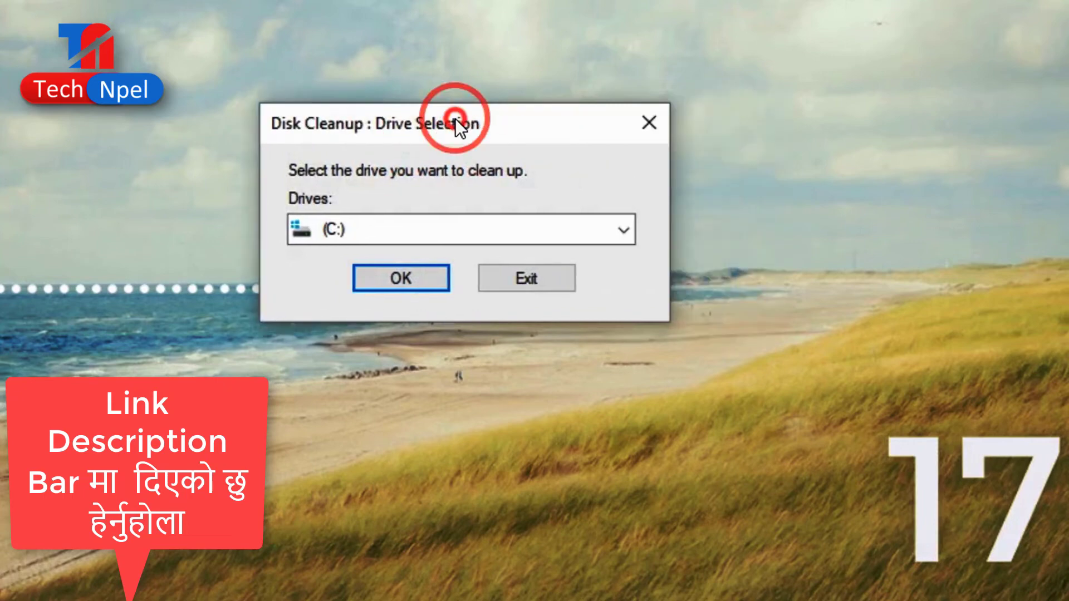
pyautogui.click(614, 230)
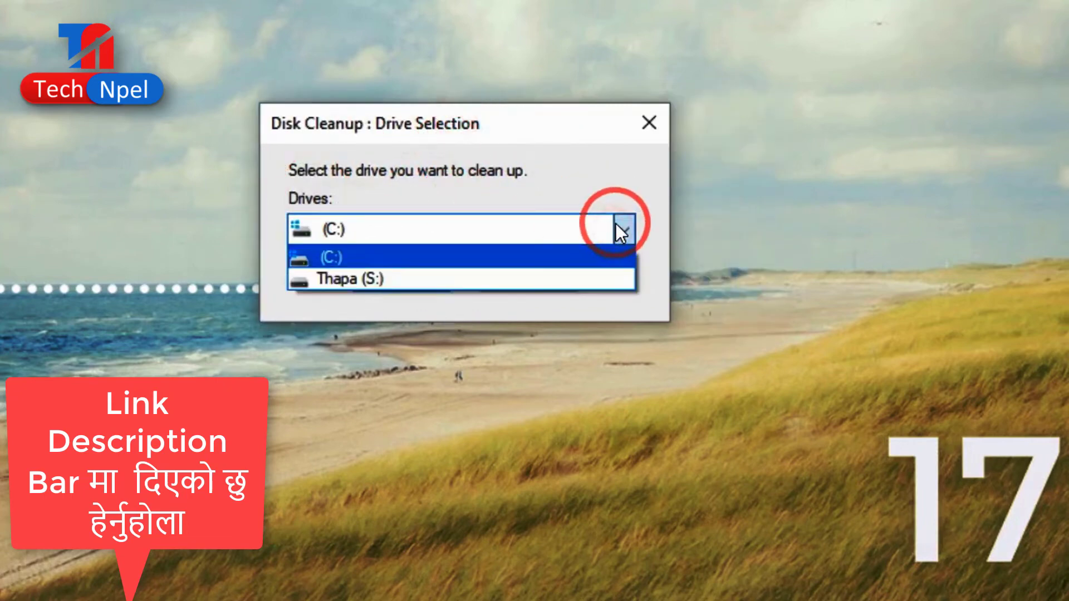
pyautogui.click(327, 256)
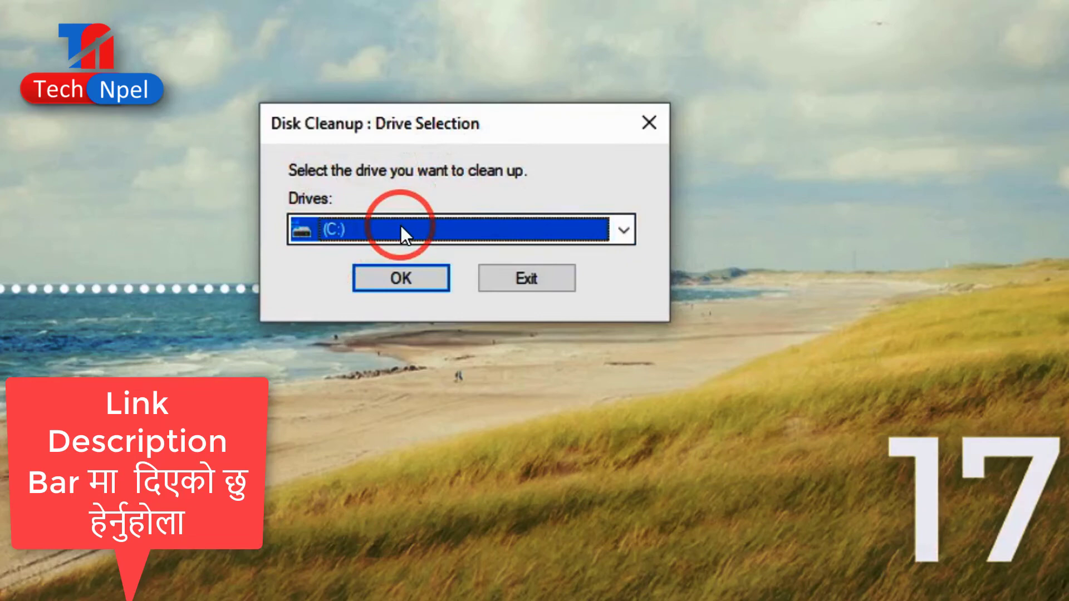
pyautogui.click(419, 279)
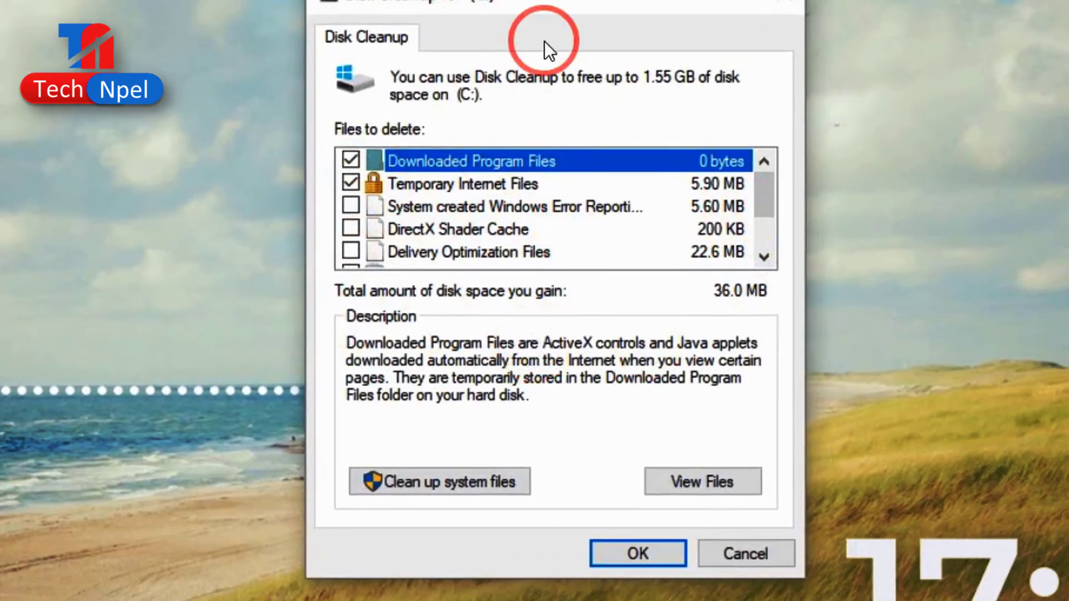
# Mark the system created Windows Error Reporting files, DirectX Shader Cache and Delivery Optimization Files for deletion.
pyautogui.click(350, 206)
pyautogui.click(351, 228)
pyautogui.click(350, 251)
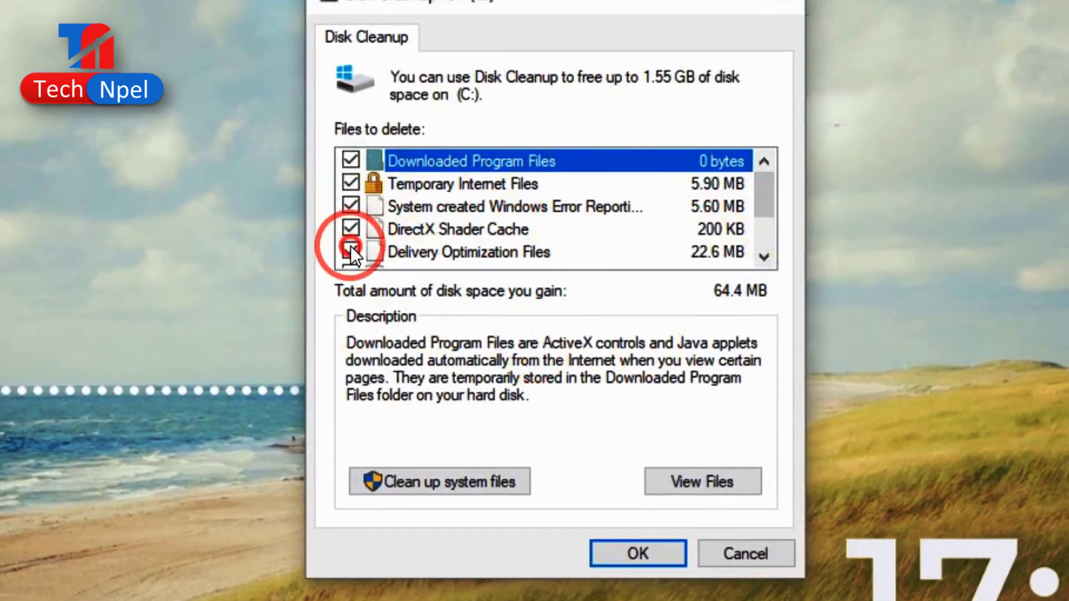
# Include the Recycle Bin and Temporary files in the cleanup and permanently delete all the marked files.
pyautogui.moveTo(770, 199); pyautogui.dragTo(767, 232)
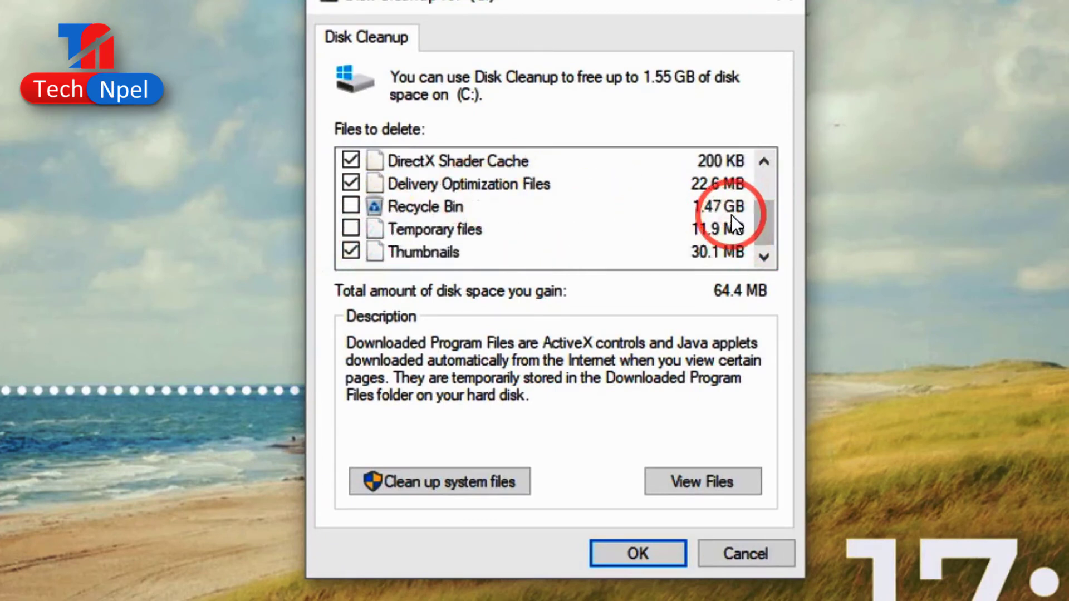
pyautogui.click(347, 205)
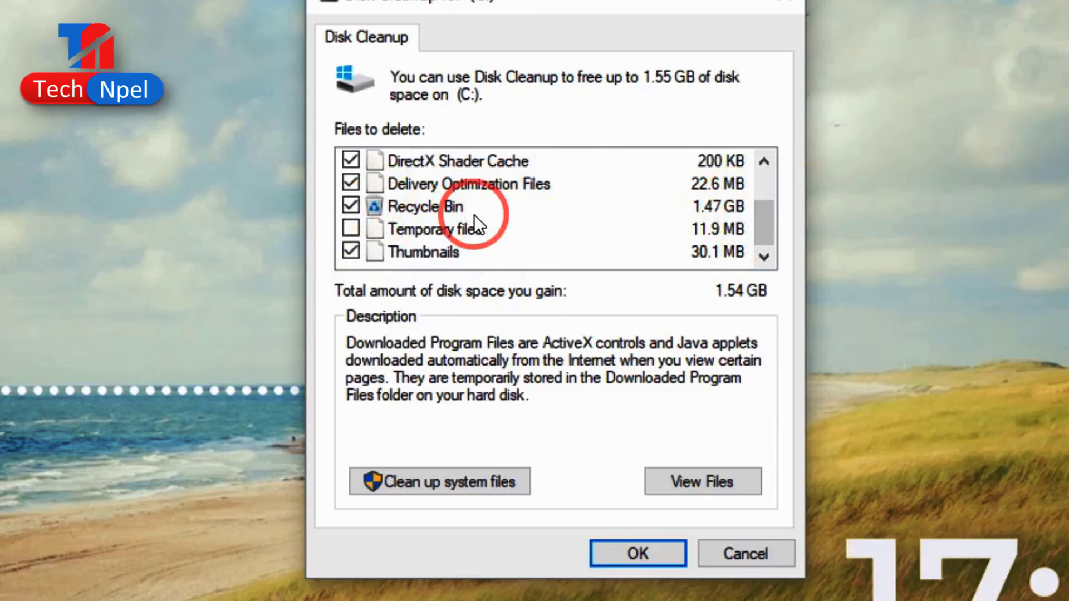
pyautogui.click(367, 232)
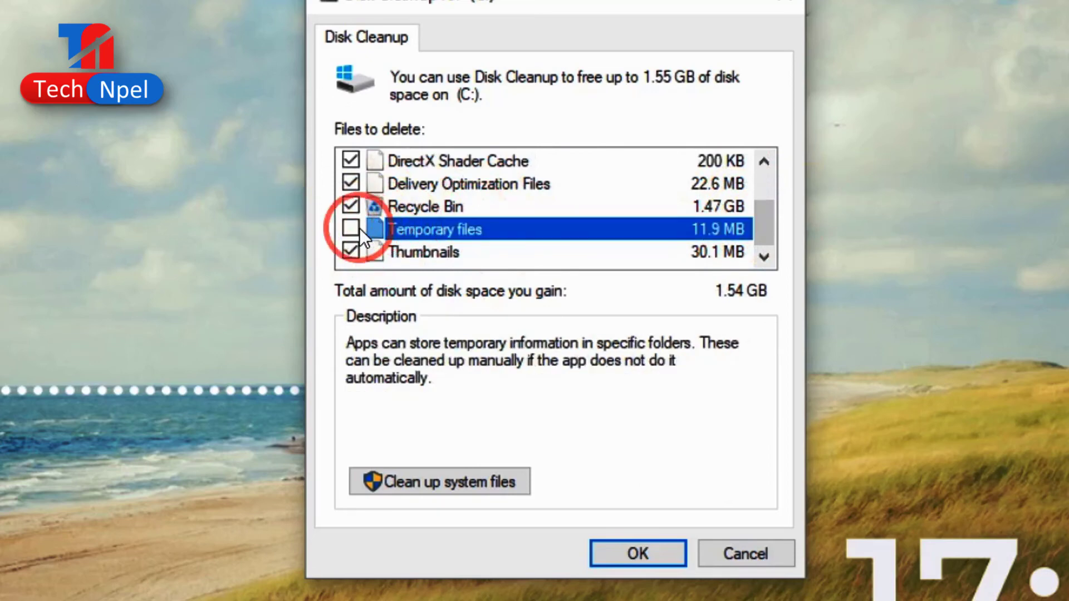
pyautogui.click(359, 228)
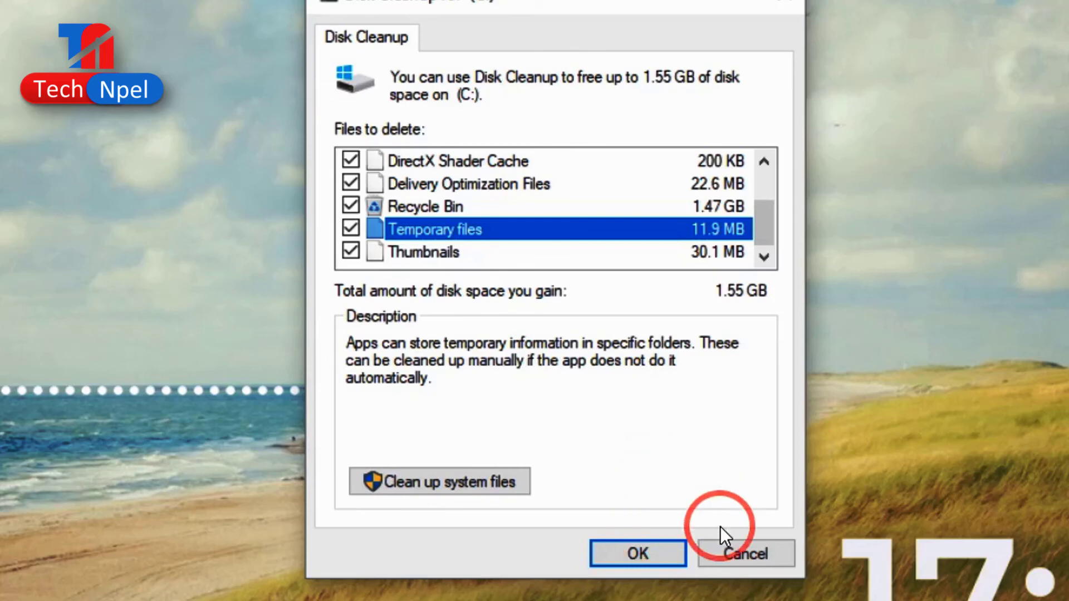
pyautogui.click(659, 555)
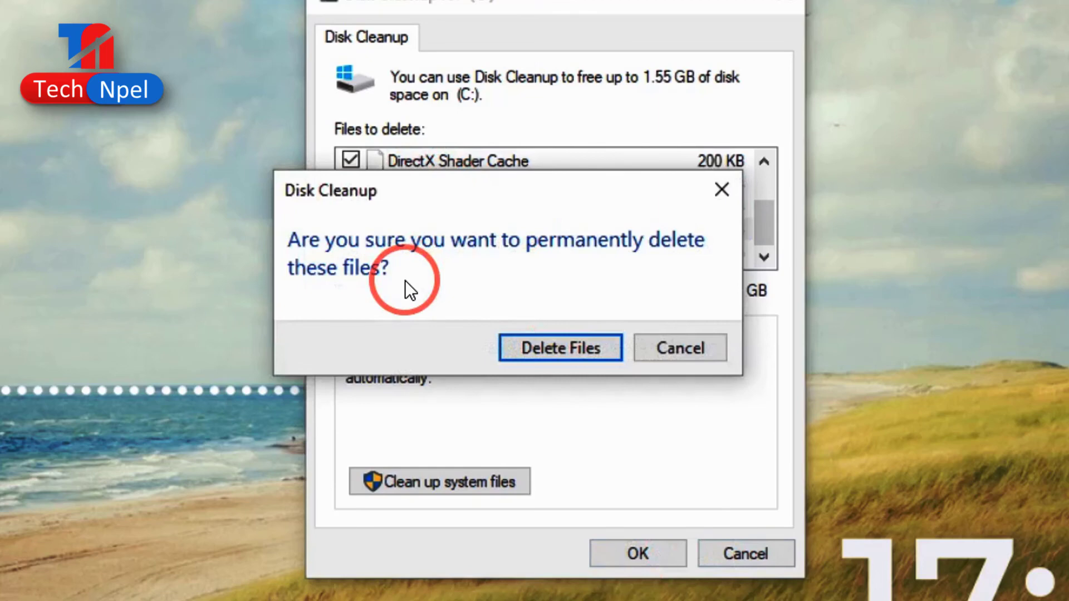
pyautogui.click(566, 355)
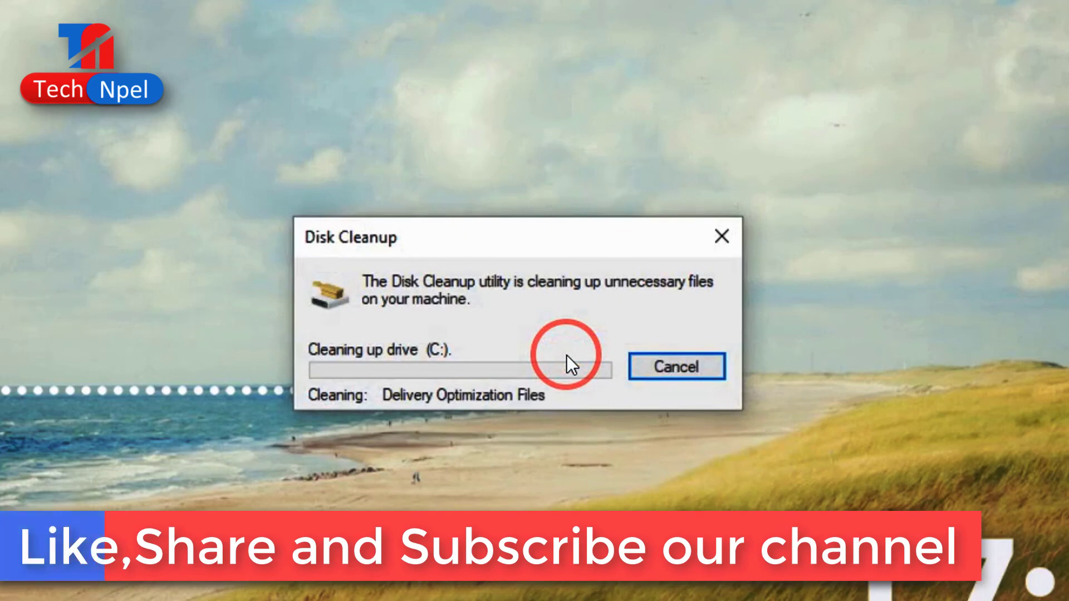